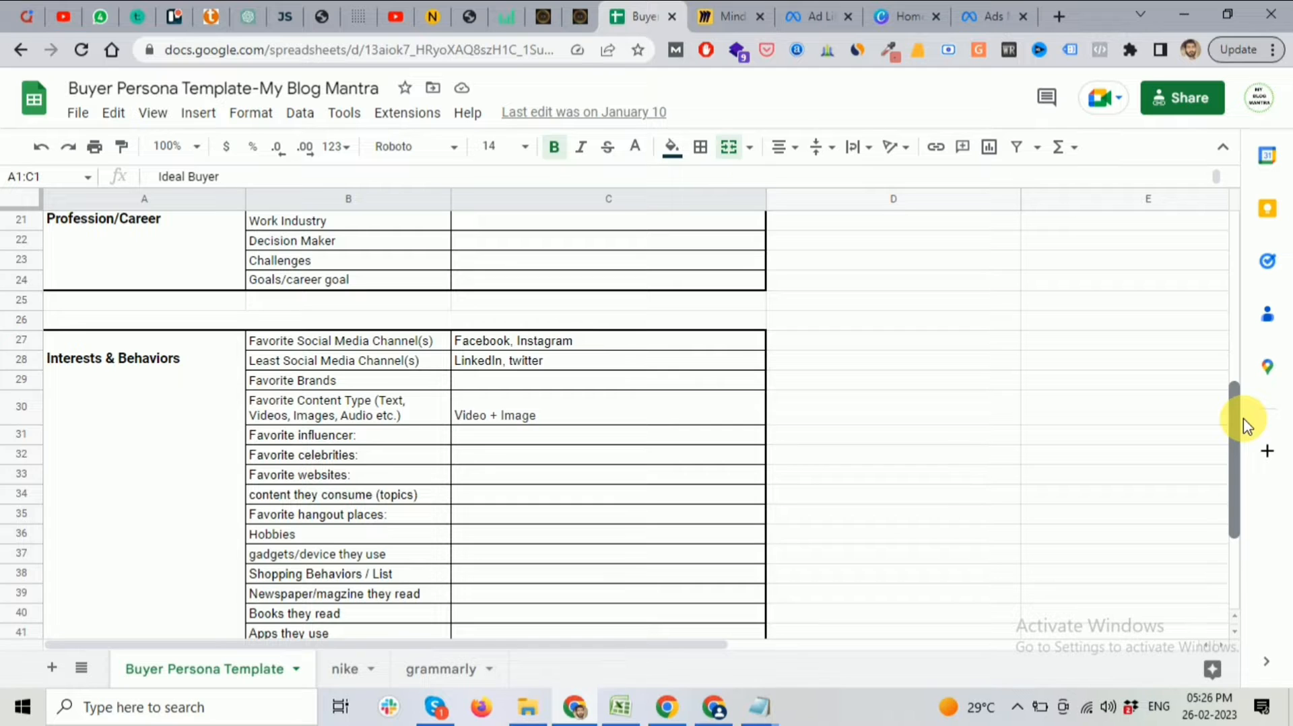
Review the Demographics and Profession/Career sections of the buyer persona sheet, and switch to the Miro mind map on targeting pregnant moms.
drag(1245, 424, 1262, 305)
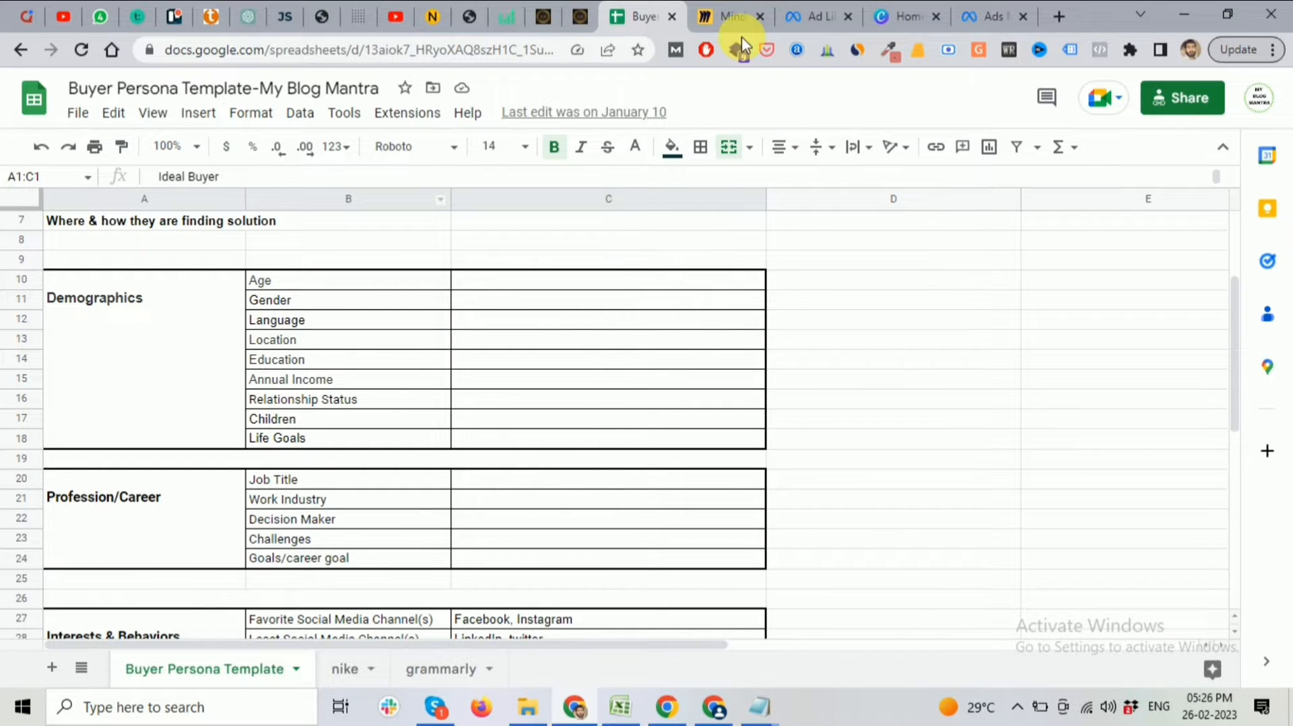
click(724, 23)
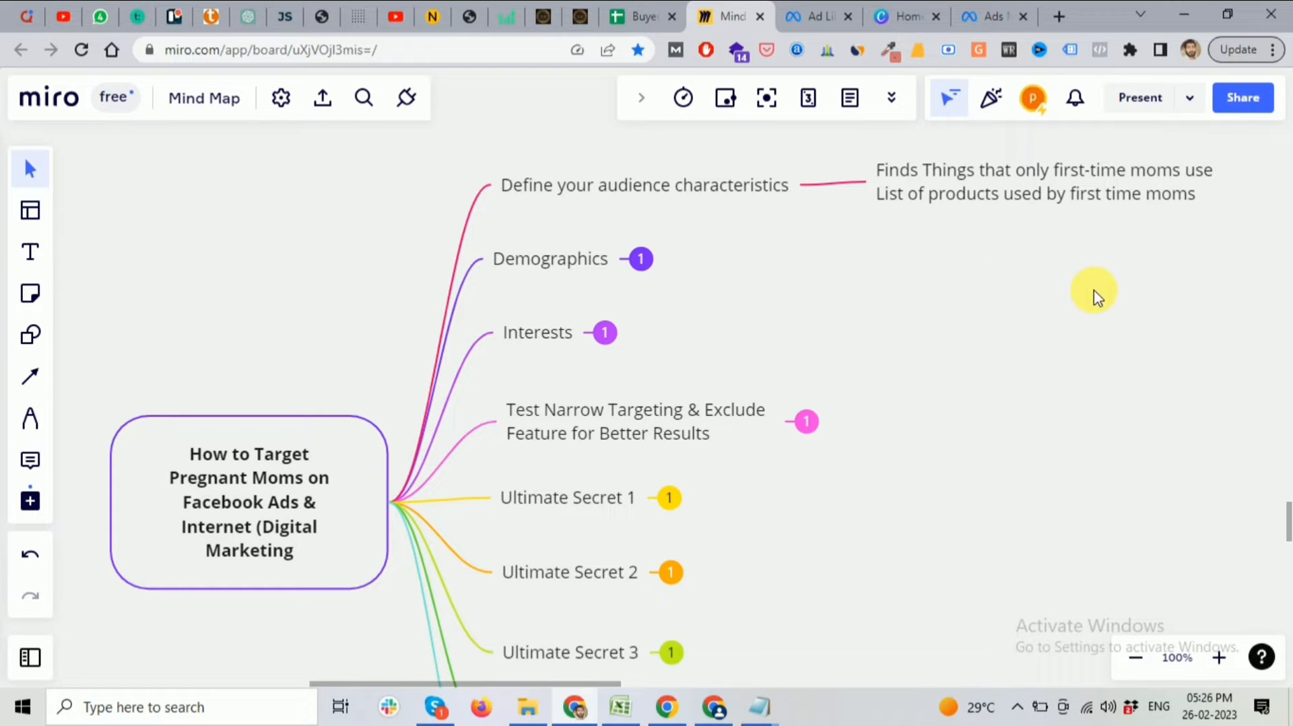
drag(1078, 292, 1059, 289)
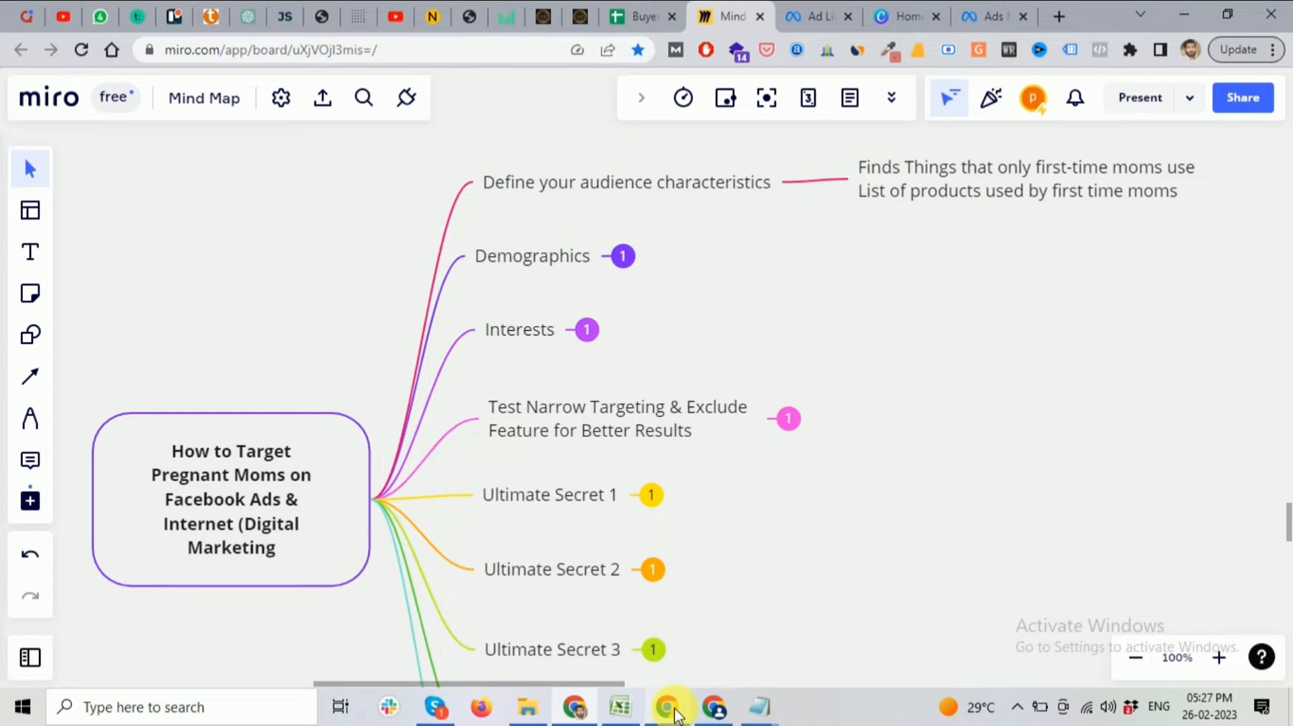
Check the Google results for "List of products used by first time moms" in the other browser window and return to the mind map.
click(675, 711)
click(371, 15)
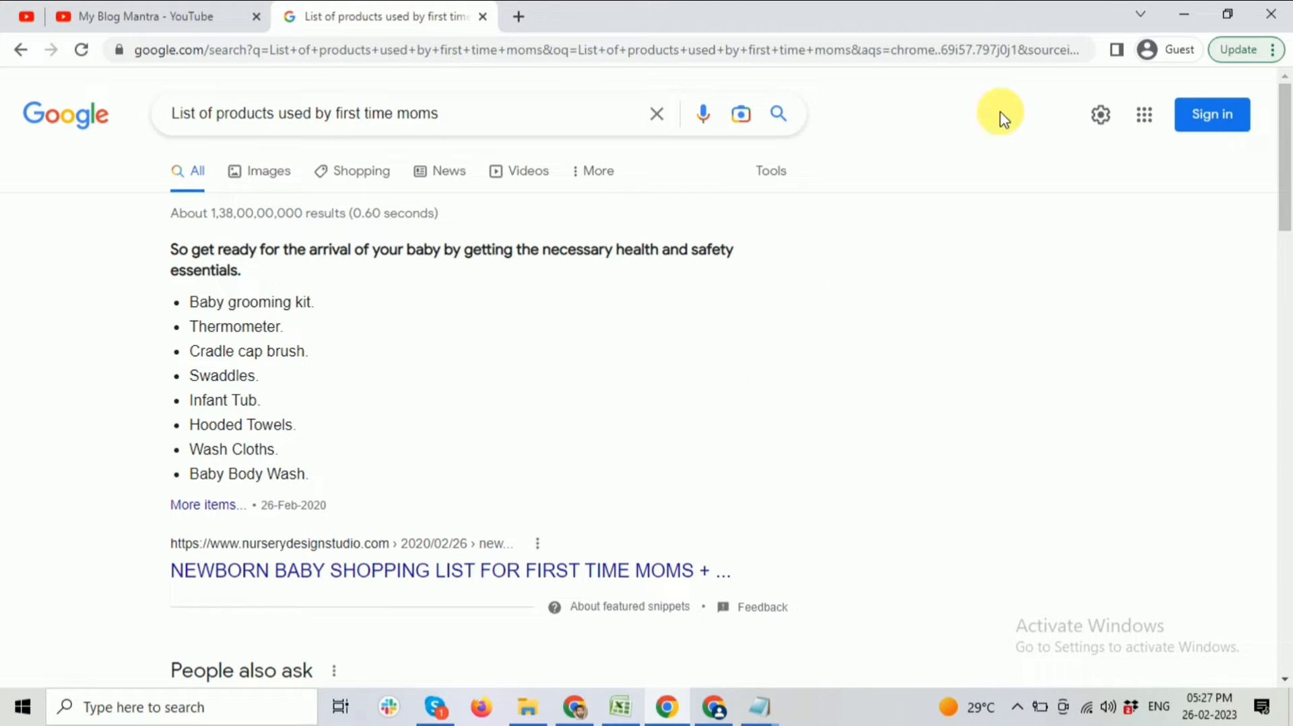
click(1185, 14)
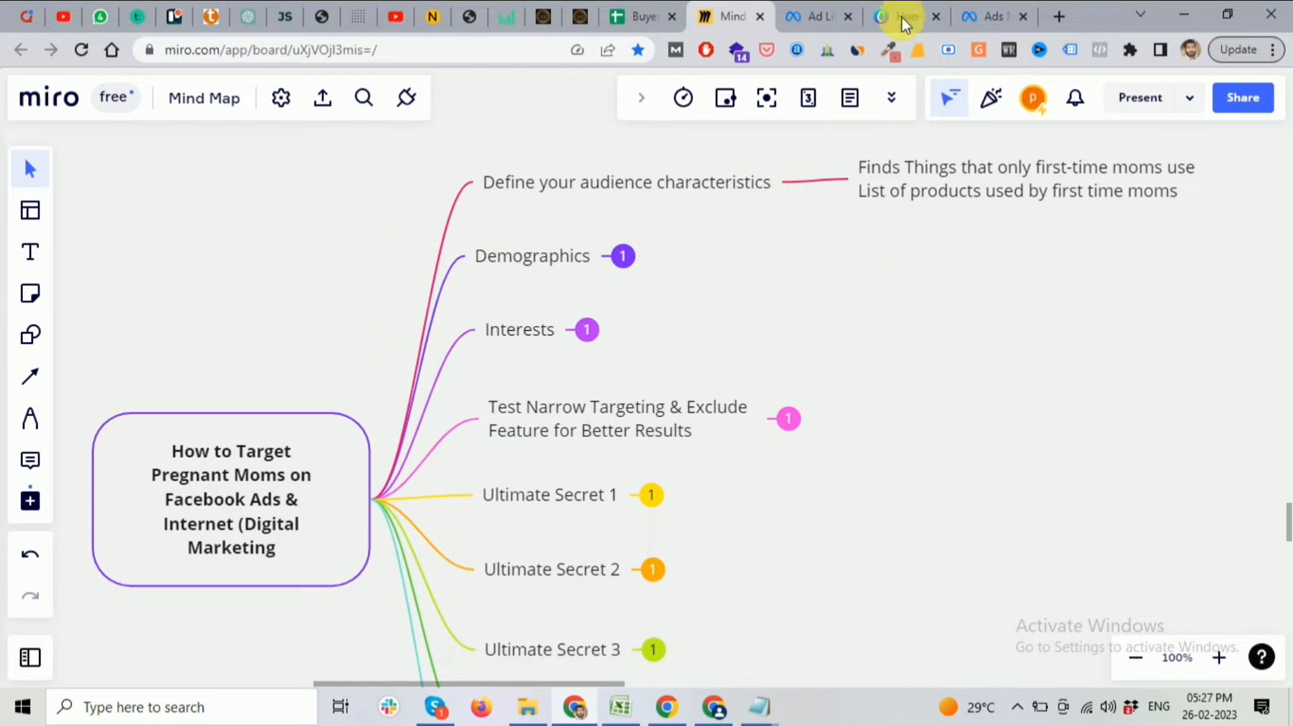
Place the Ads Manager page directly after the Miro mind map in the browser's tab order and show its saved audience form.
click(803, 22)
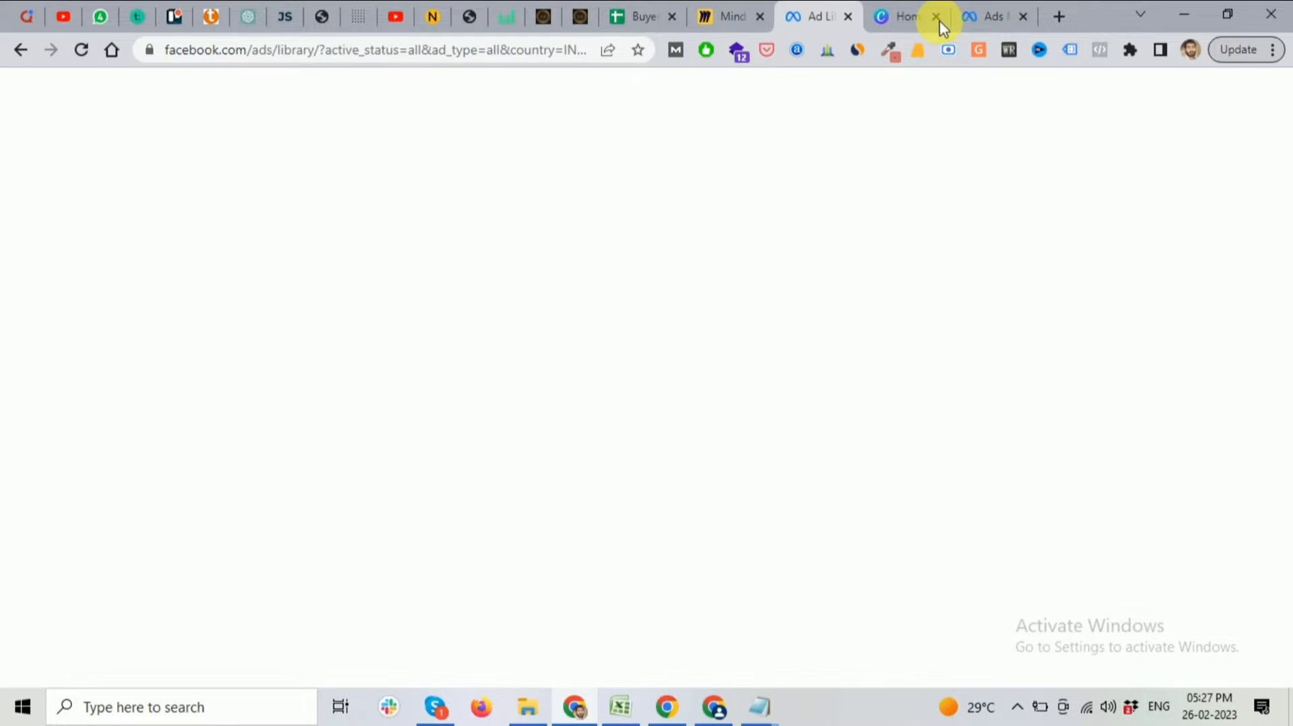
drag(991, 17, 768, 11)
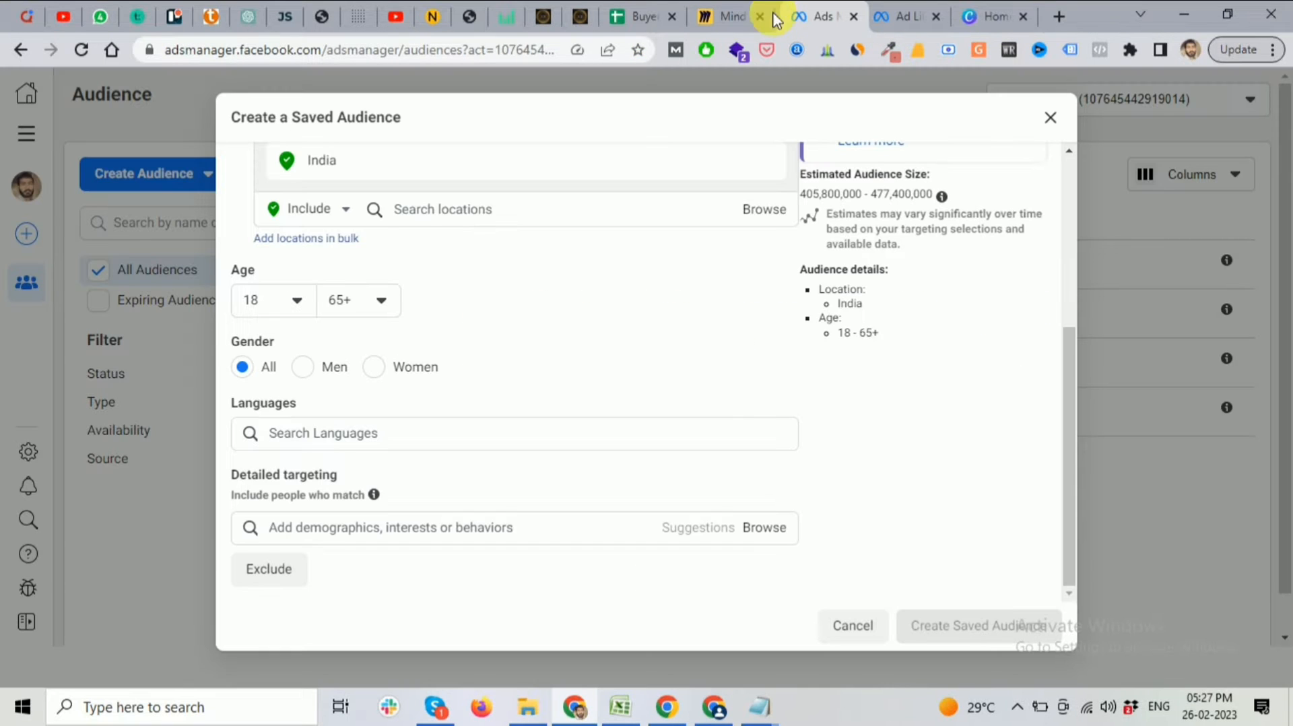
click(721, 10)
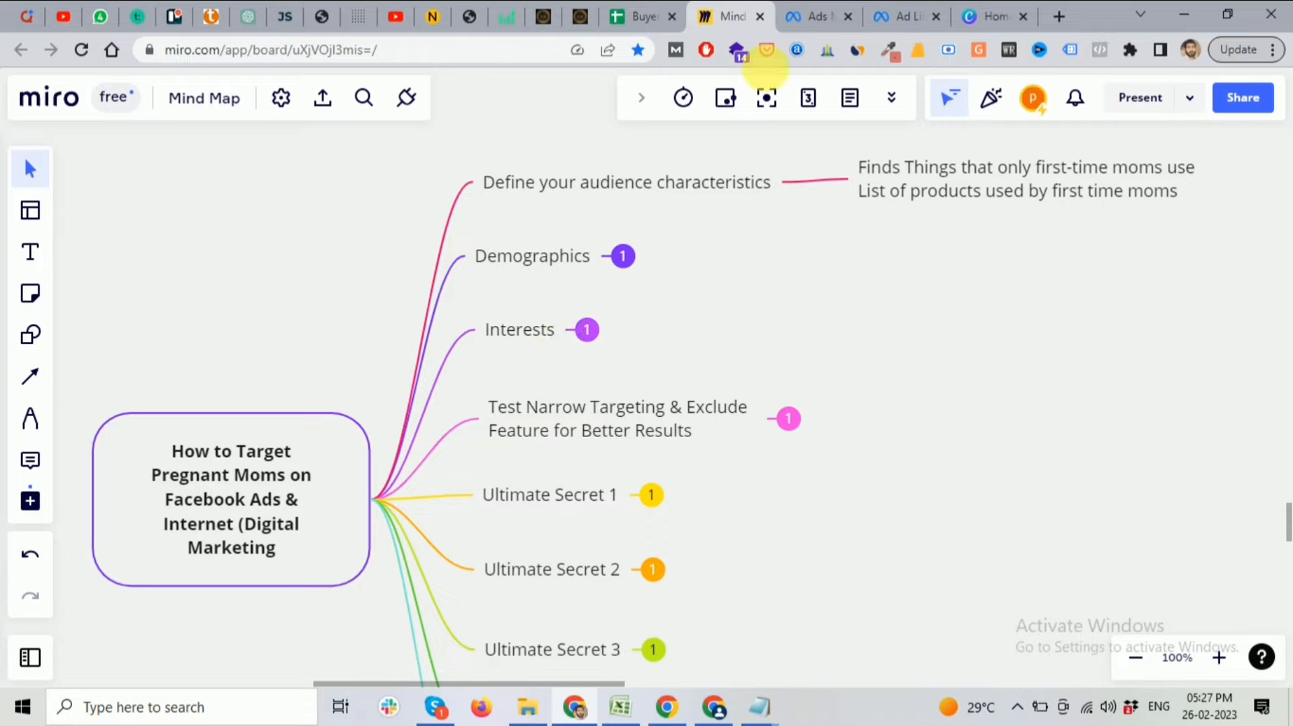
click(805, 26)
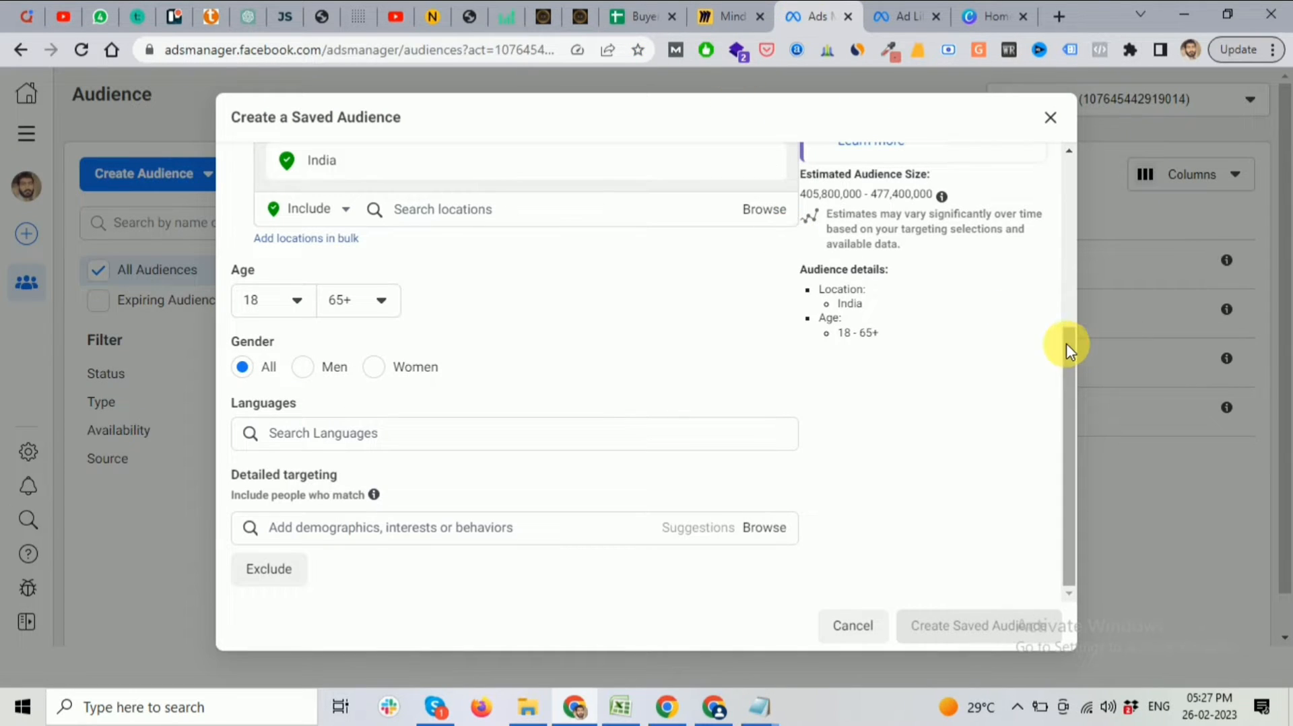
Review the location settings and the minimum-age choices in the saved audience form.
drag(1066, 344, 1071, 274)
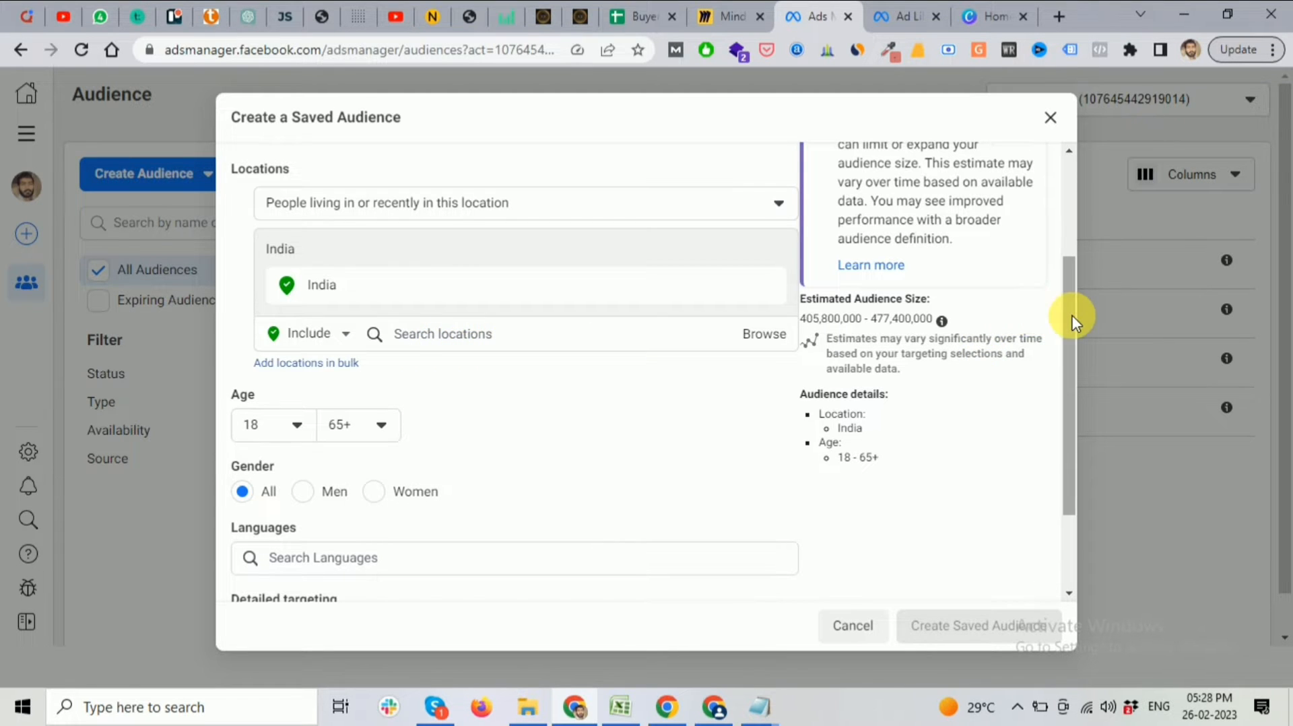
drag(1074, 317, 1073, 392)
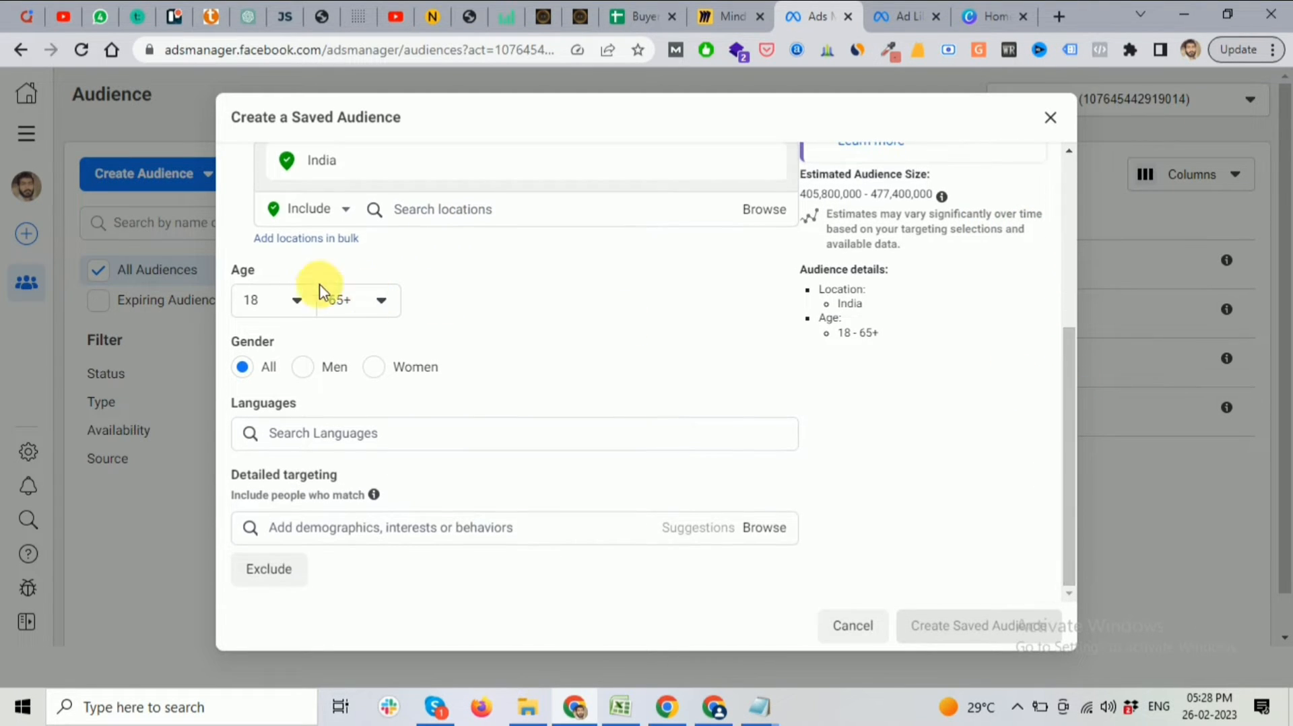
double_click(244, 269)
mouse_move(264, 269)
click(709, 357)
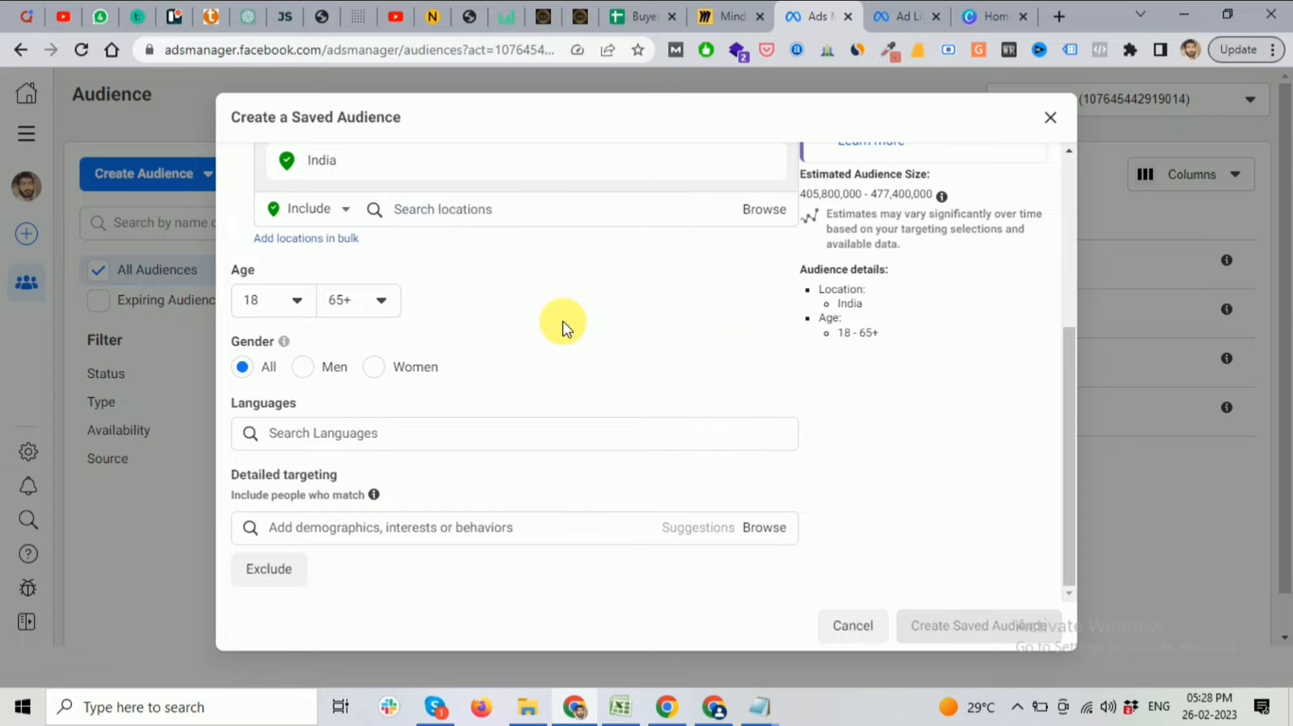
click(294, 309)
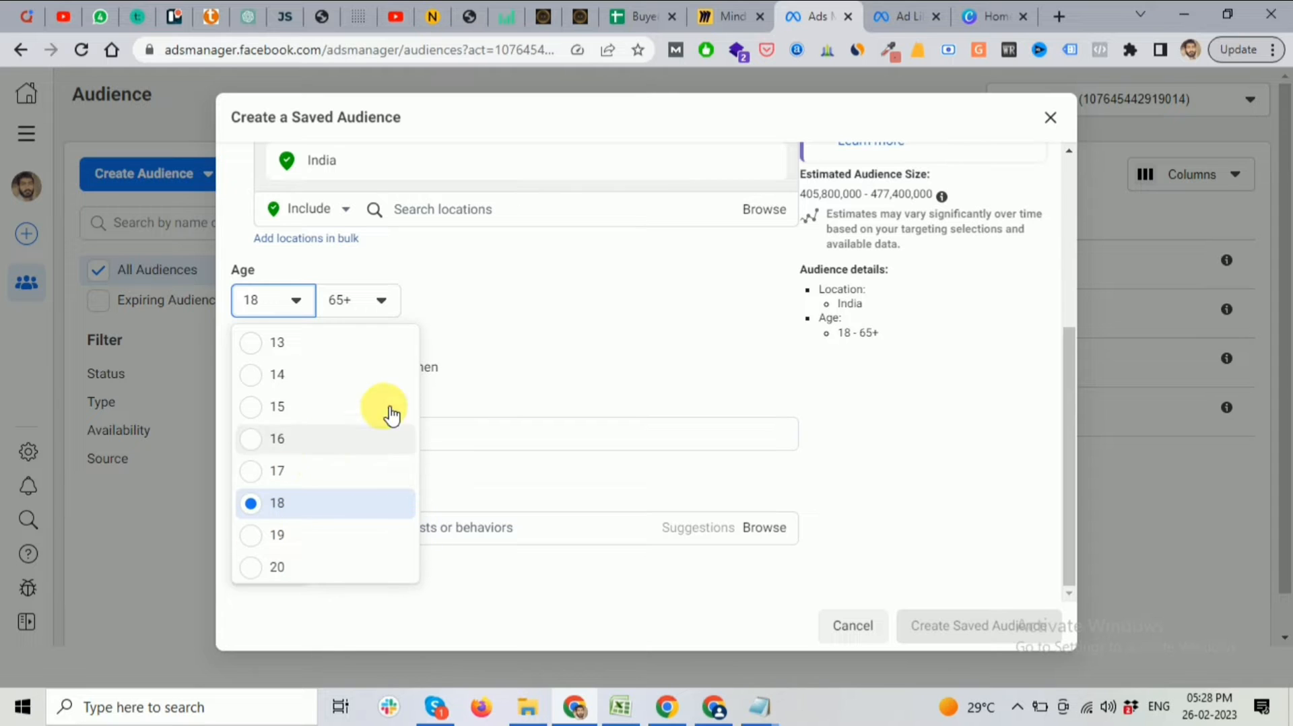
click(502, 313)
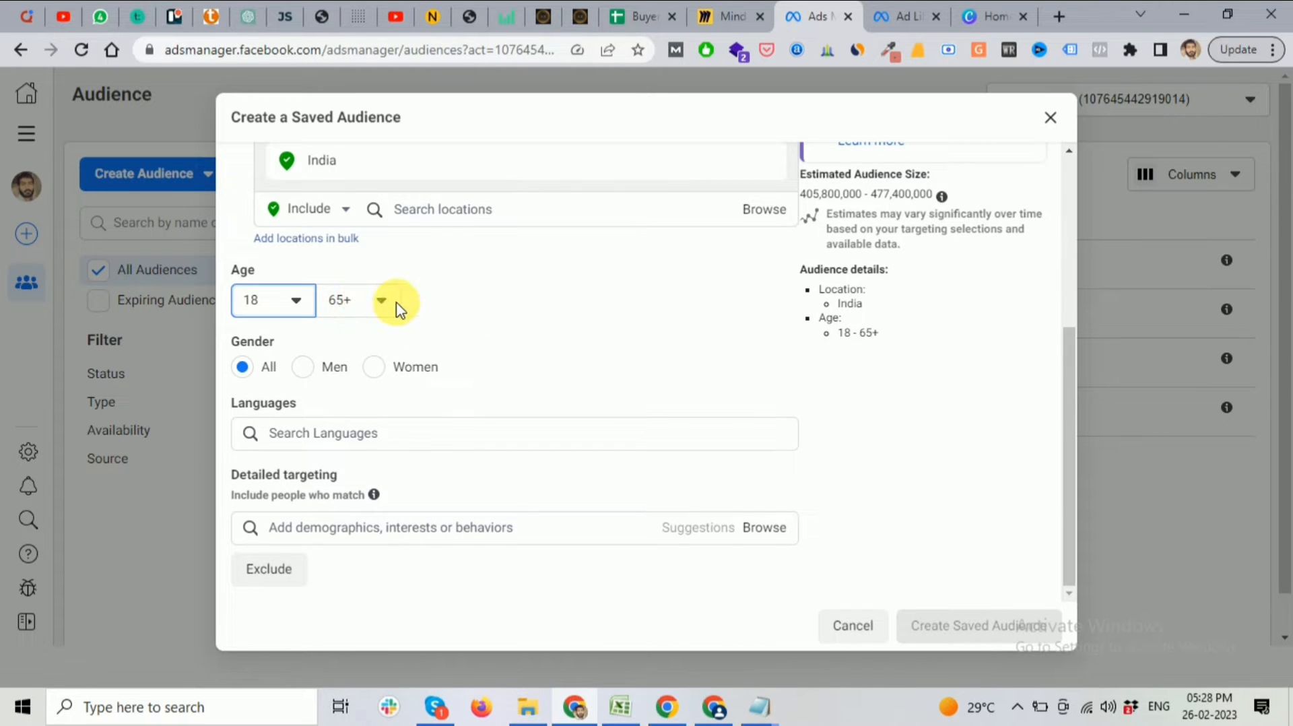
Set the saved audience's maximum age to 30 and its gender to Women.
click(362, 301)
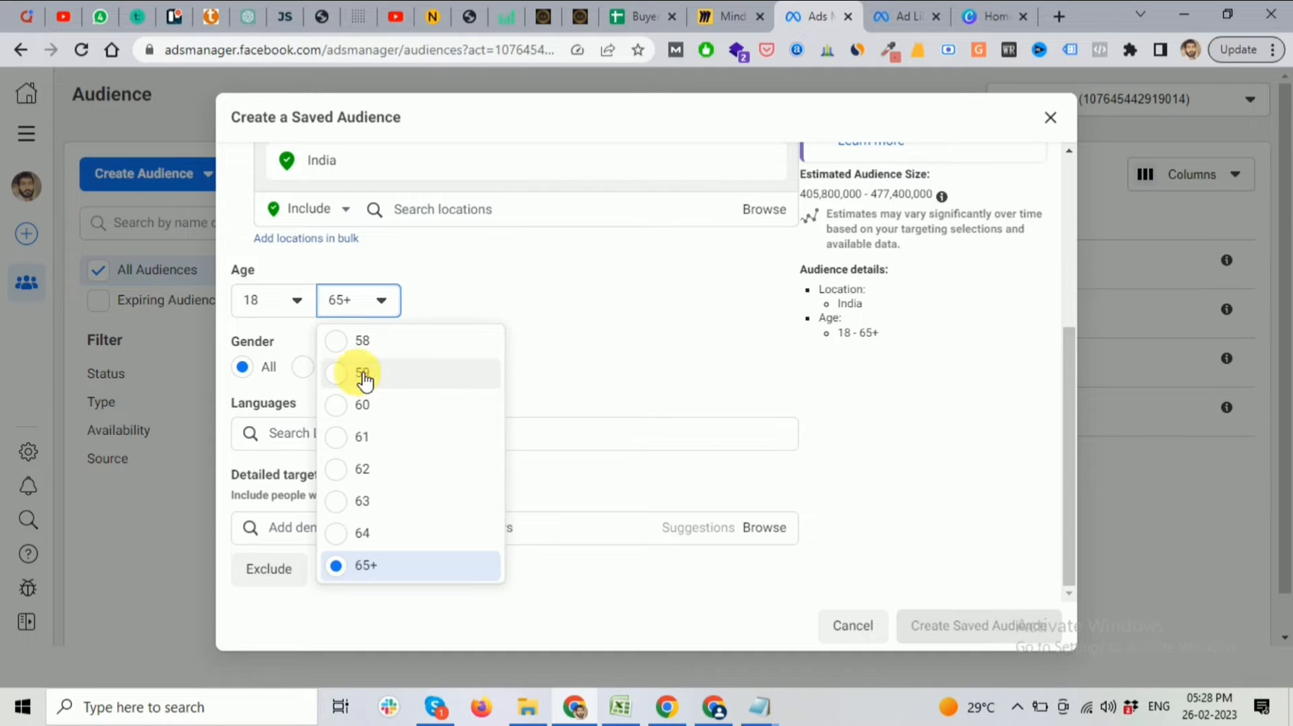
scroll(394, 401, up, 3)
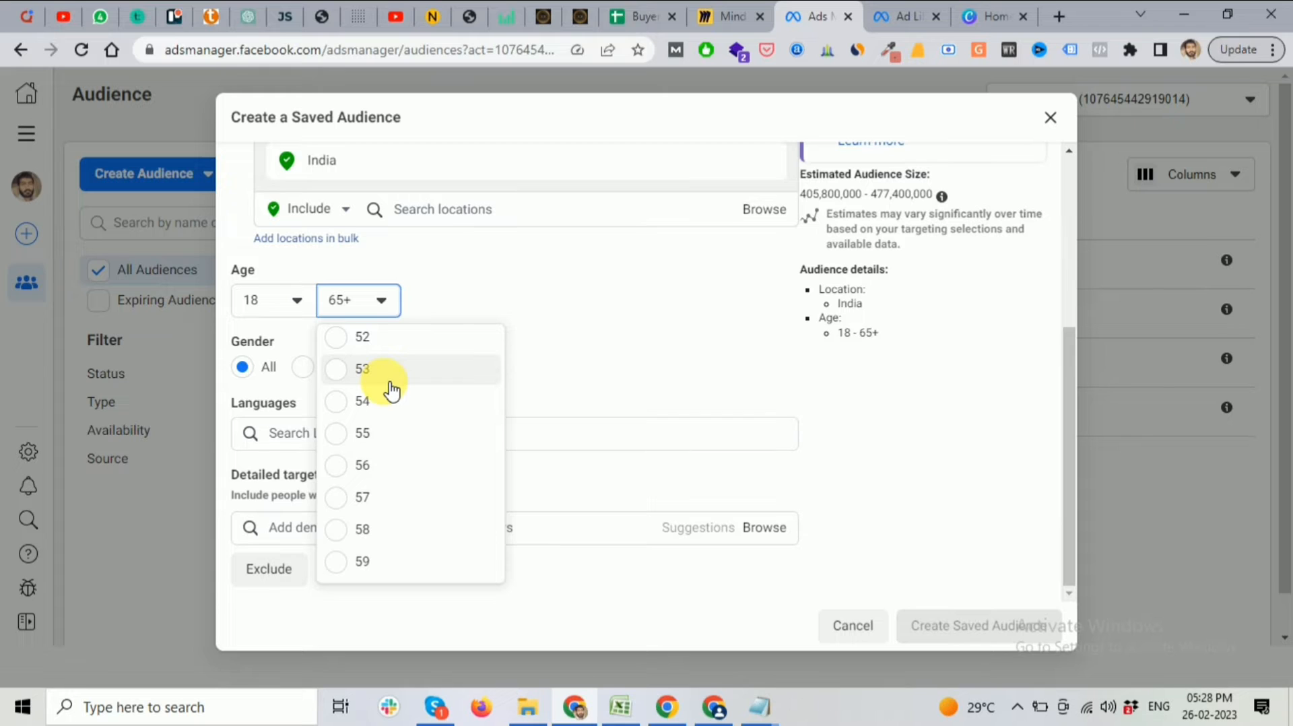
scroll(397, 381, up, 3)
scroll(397, 378, up, 5)
click(378, 451)
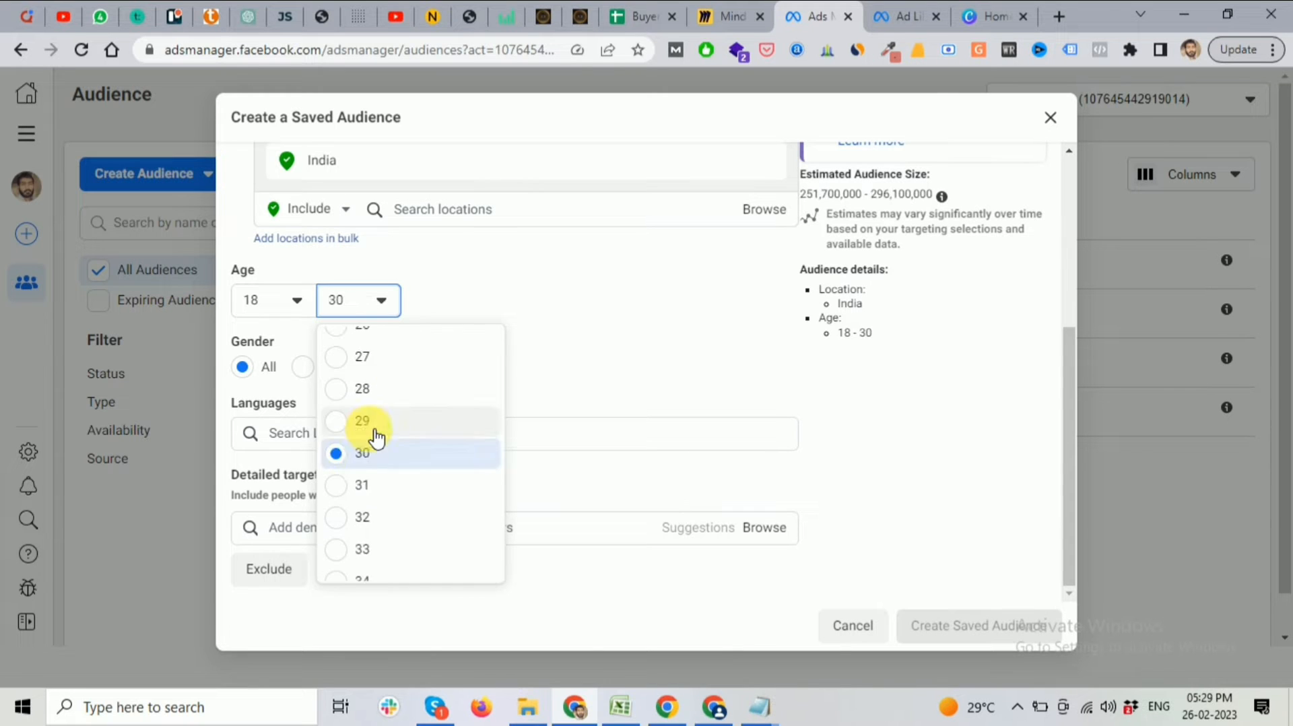
click(577, 293)
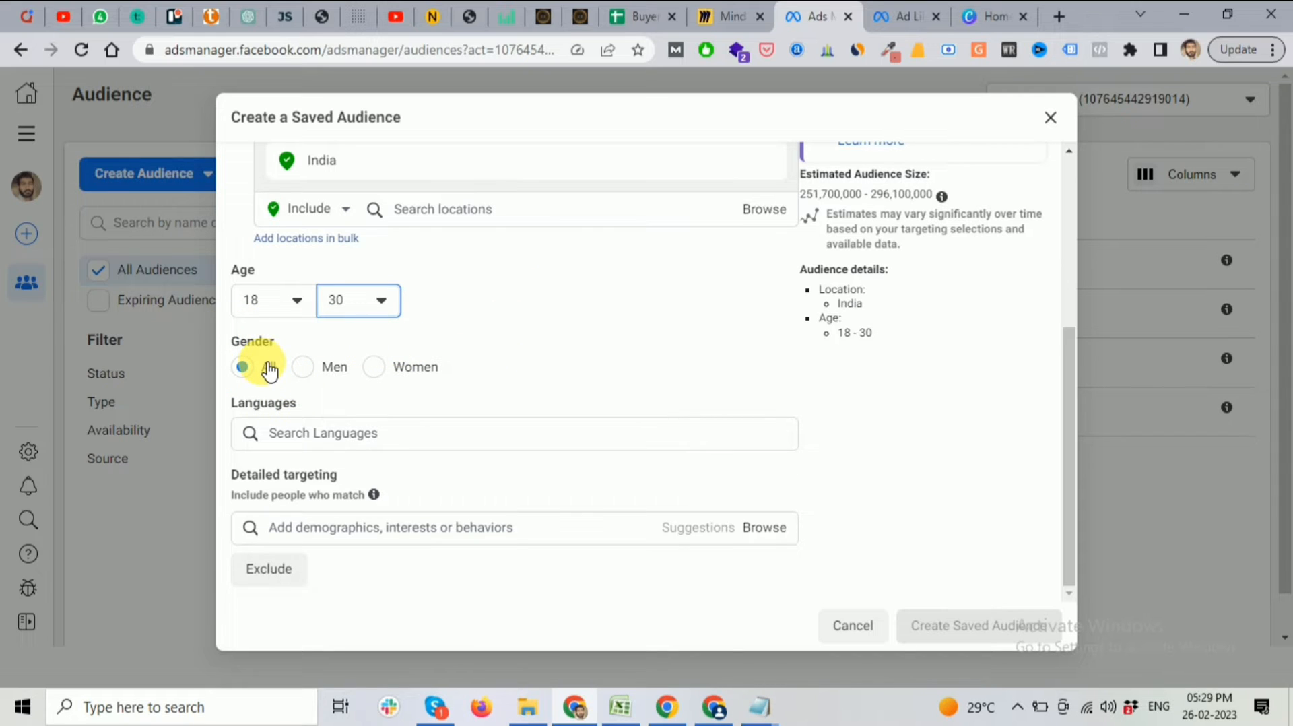
click(375, 372)
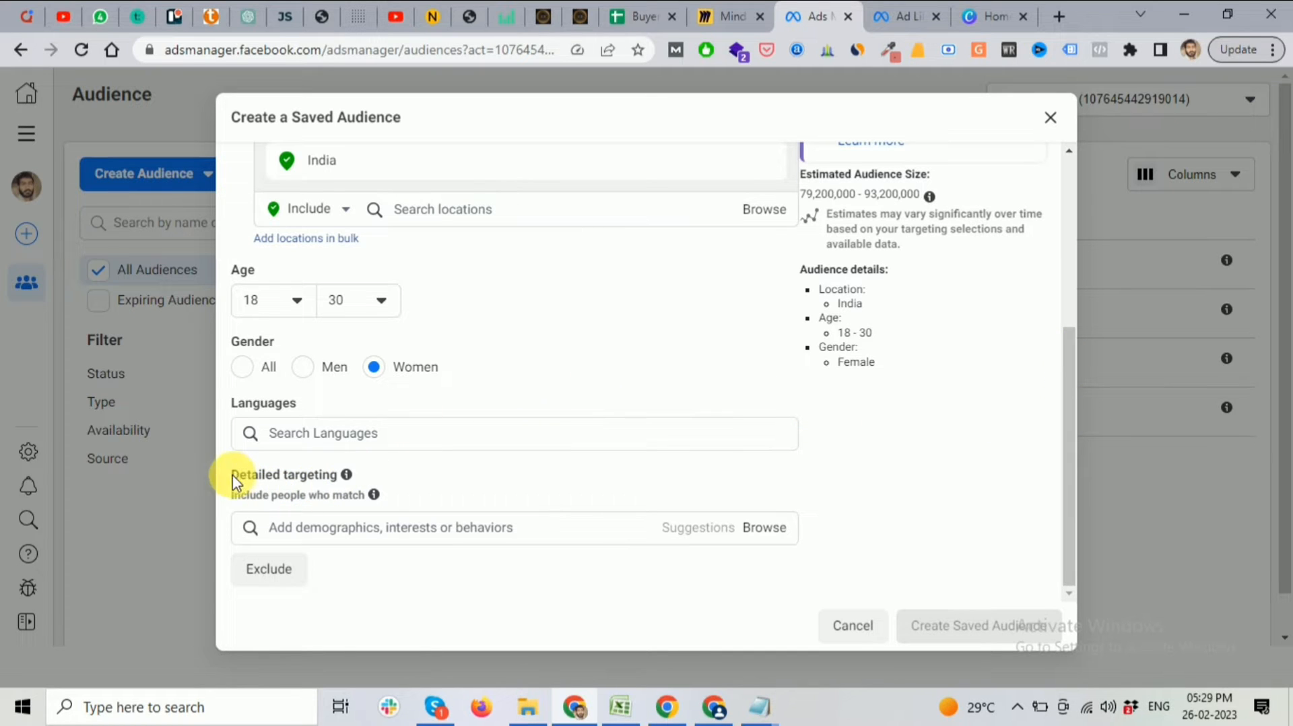
Highlight the Detailed targeting heading and its "Include people who match" label in the saved audience form.
drag(233, 475, 337, 476)
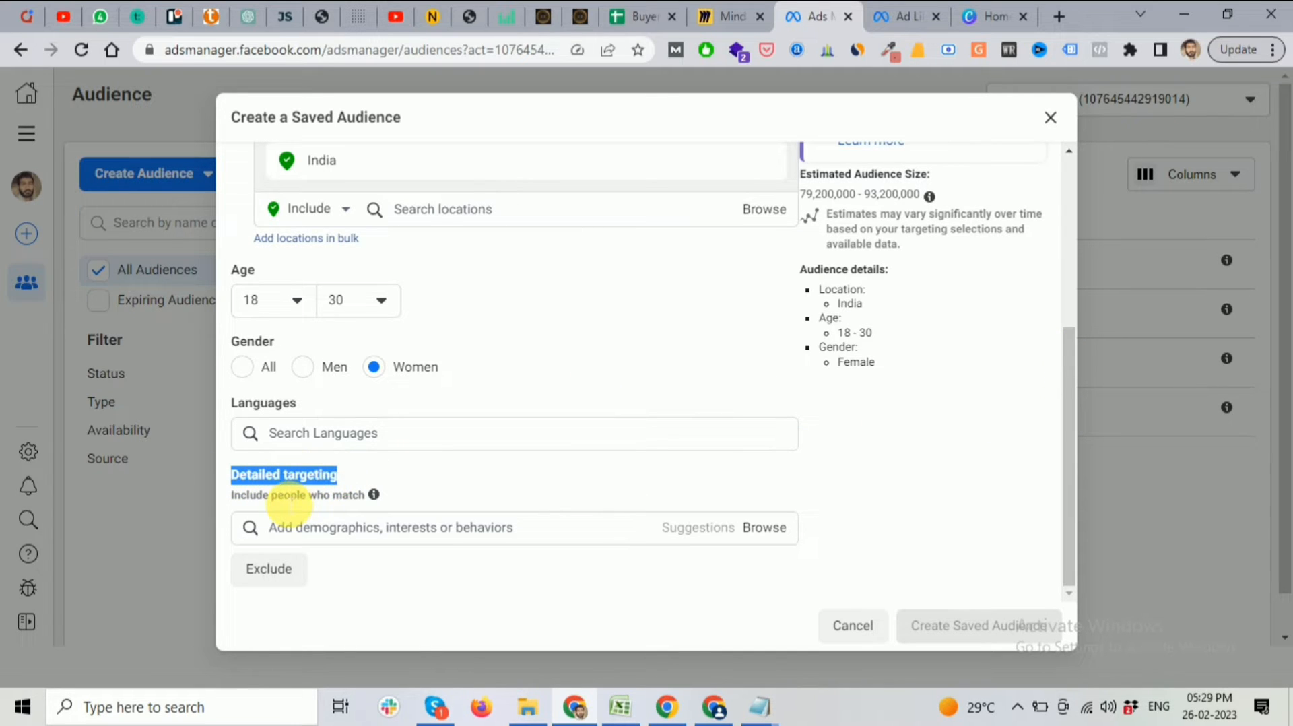
drag(231, 497, 364, 498)
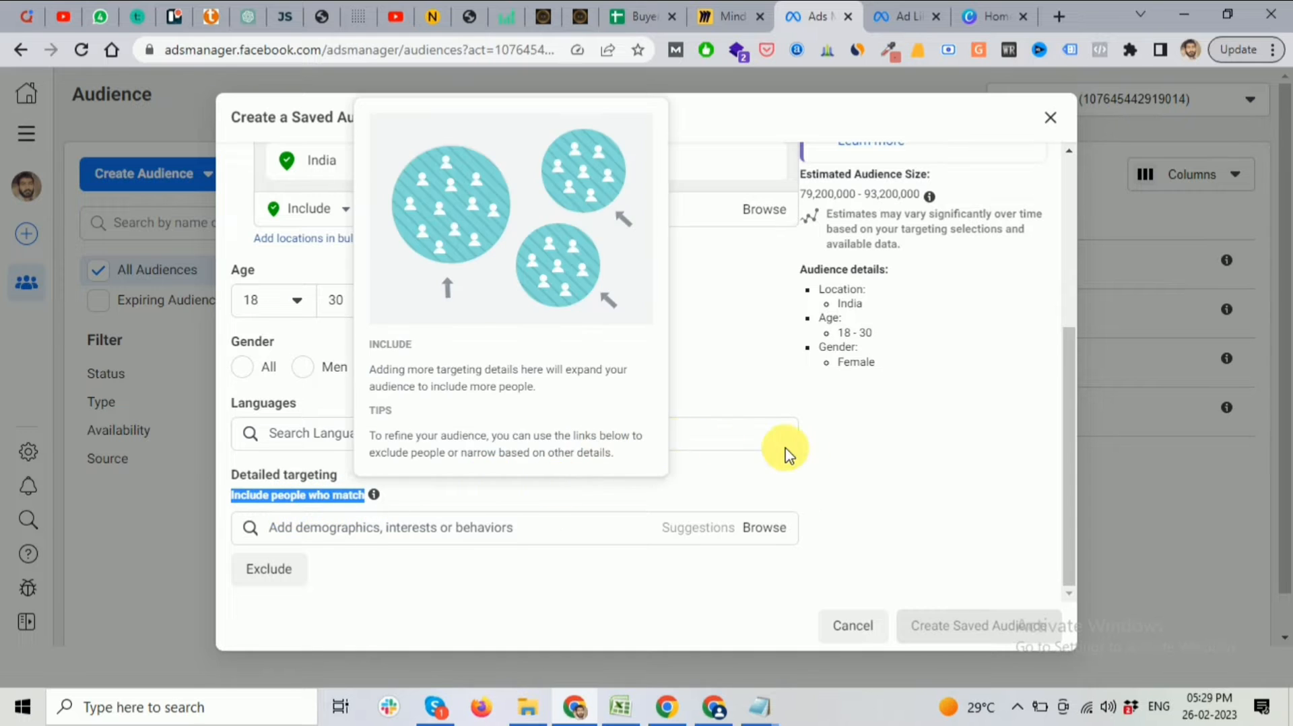
click(881, 465)
Switch to the Miro mind map and expand its Demographics and Interests branches.
click(722, 17)
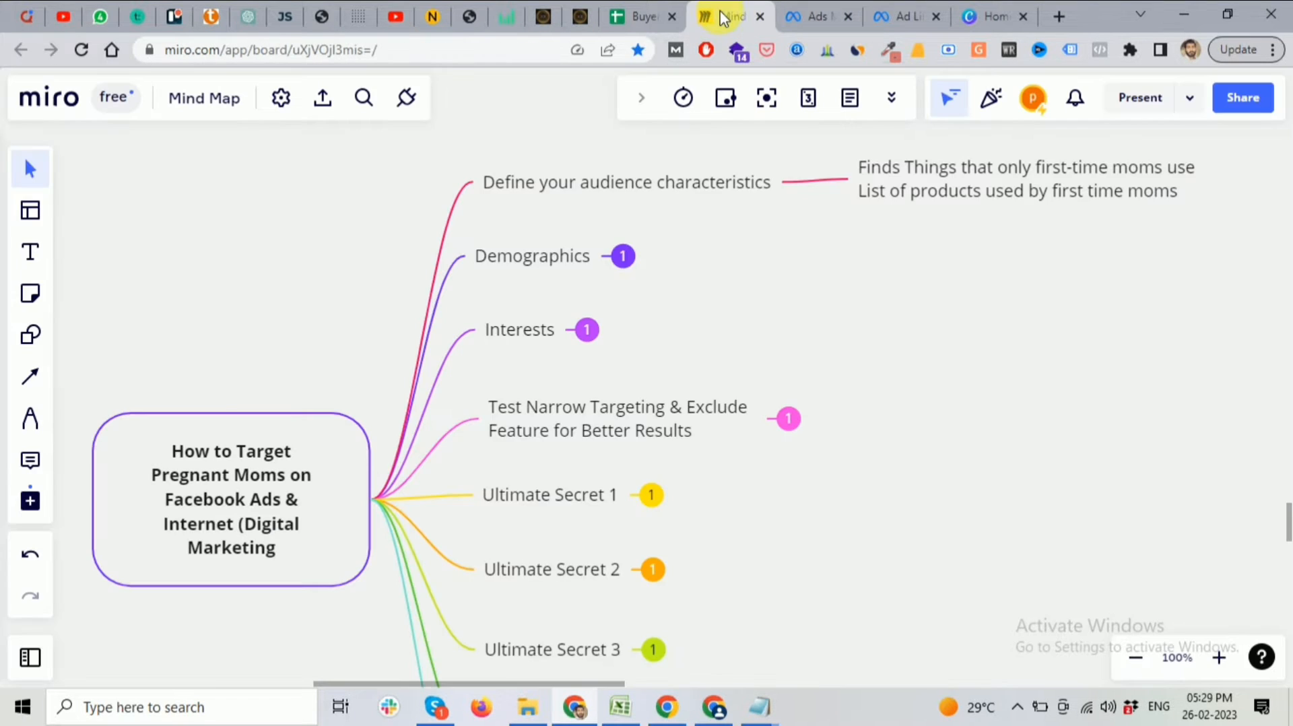
click(623, 258)
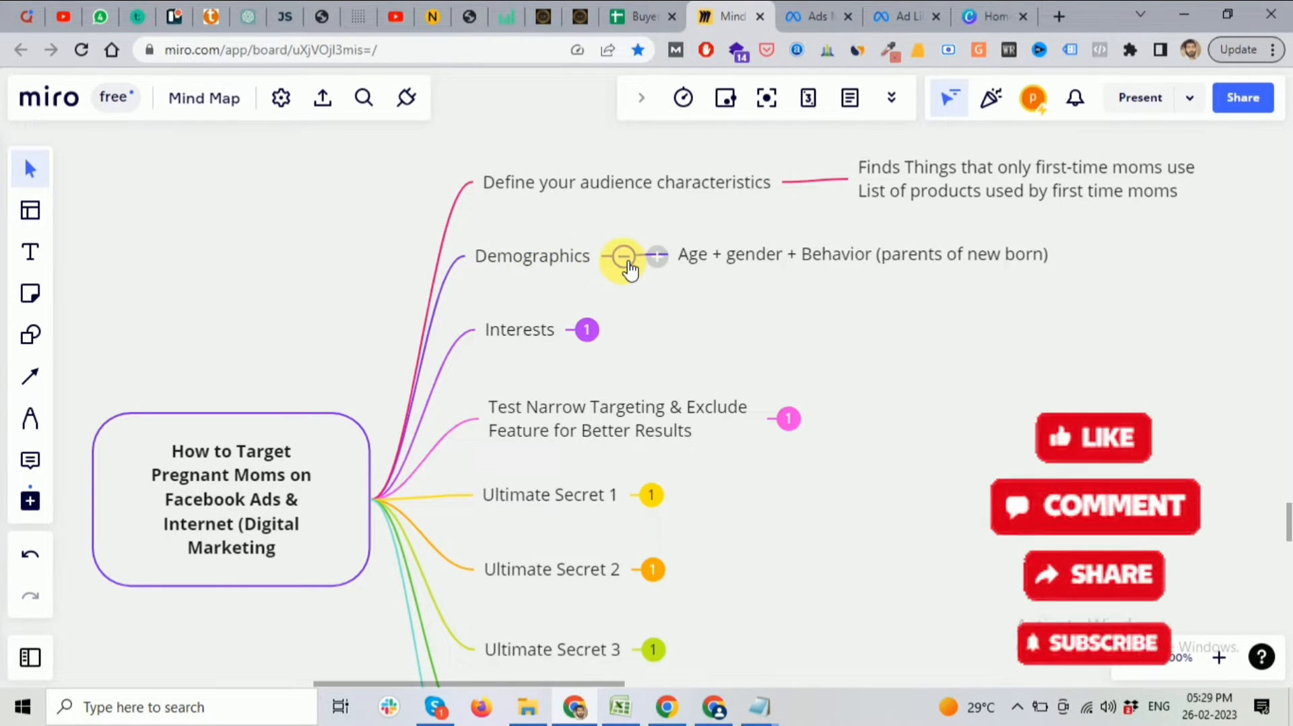
click(587, 330)
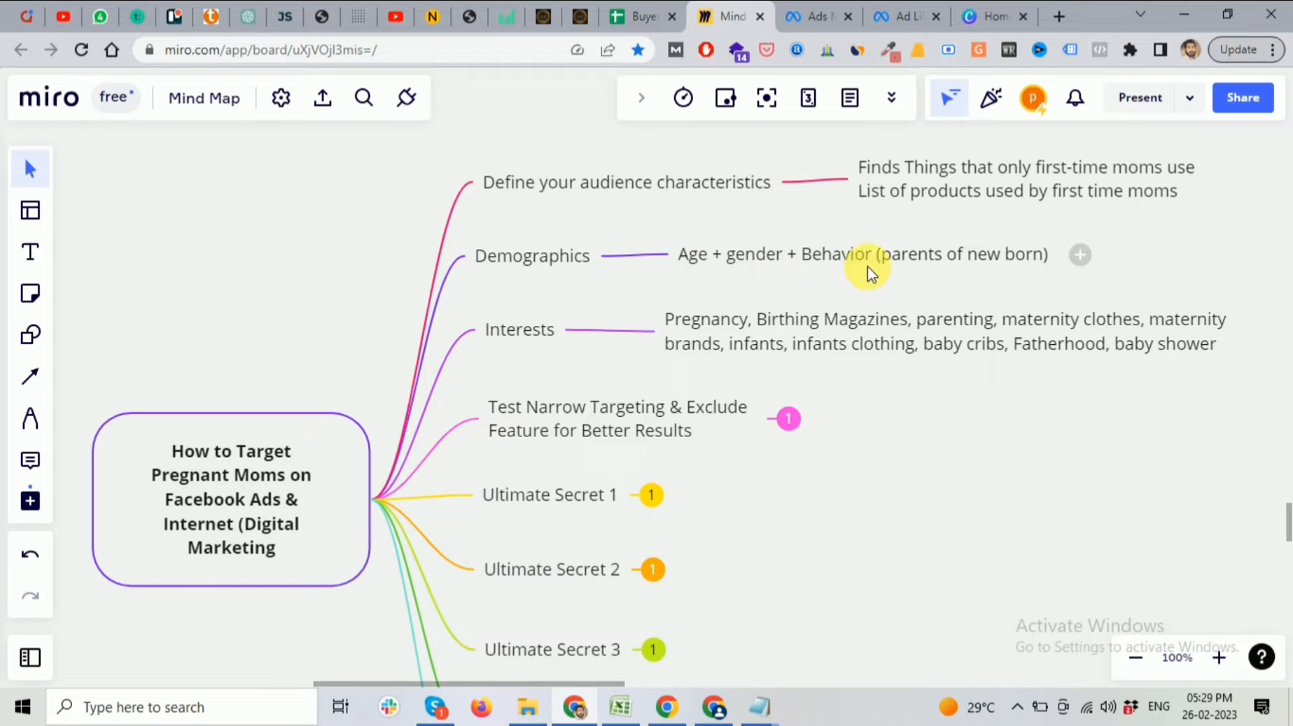
Search the Ads Manager saved audience's detailed targeting for "parents" and examine the parent demographics by child age.
click(803, 23)
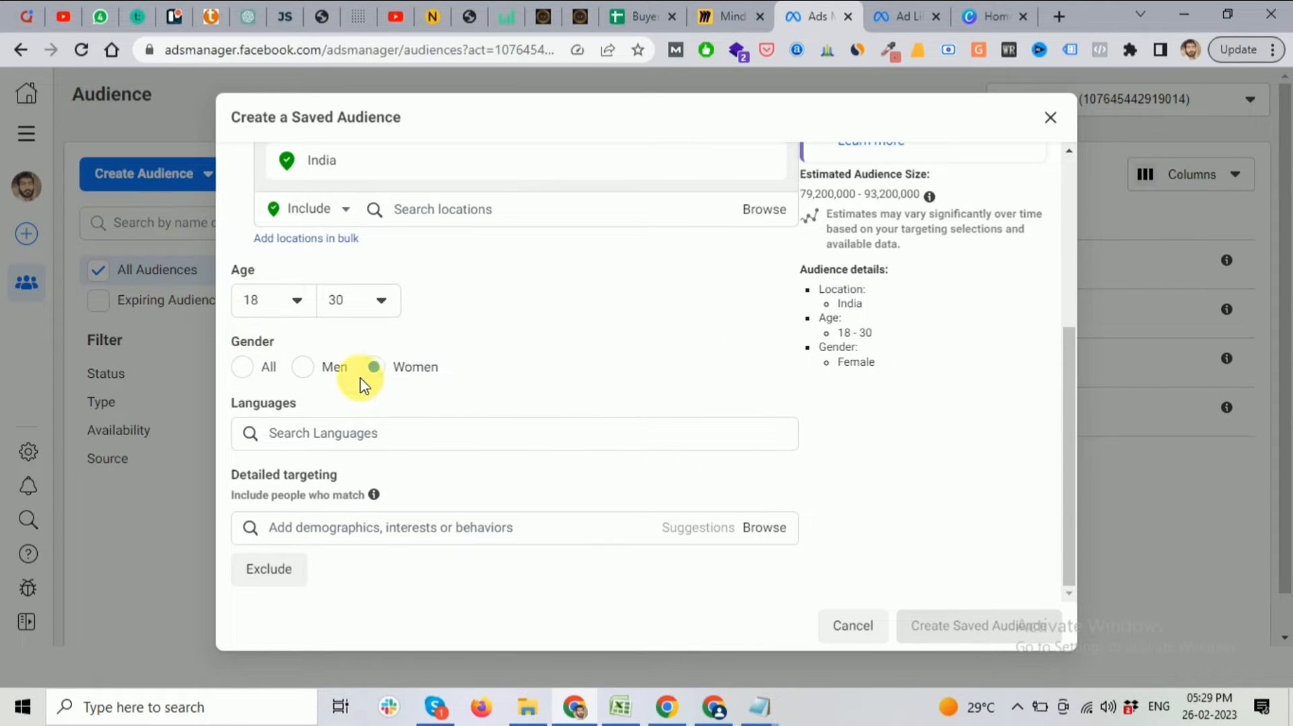
click(340, 527)
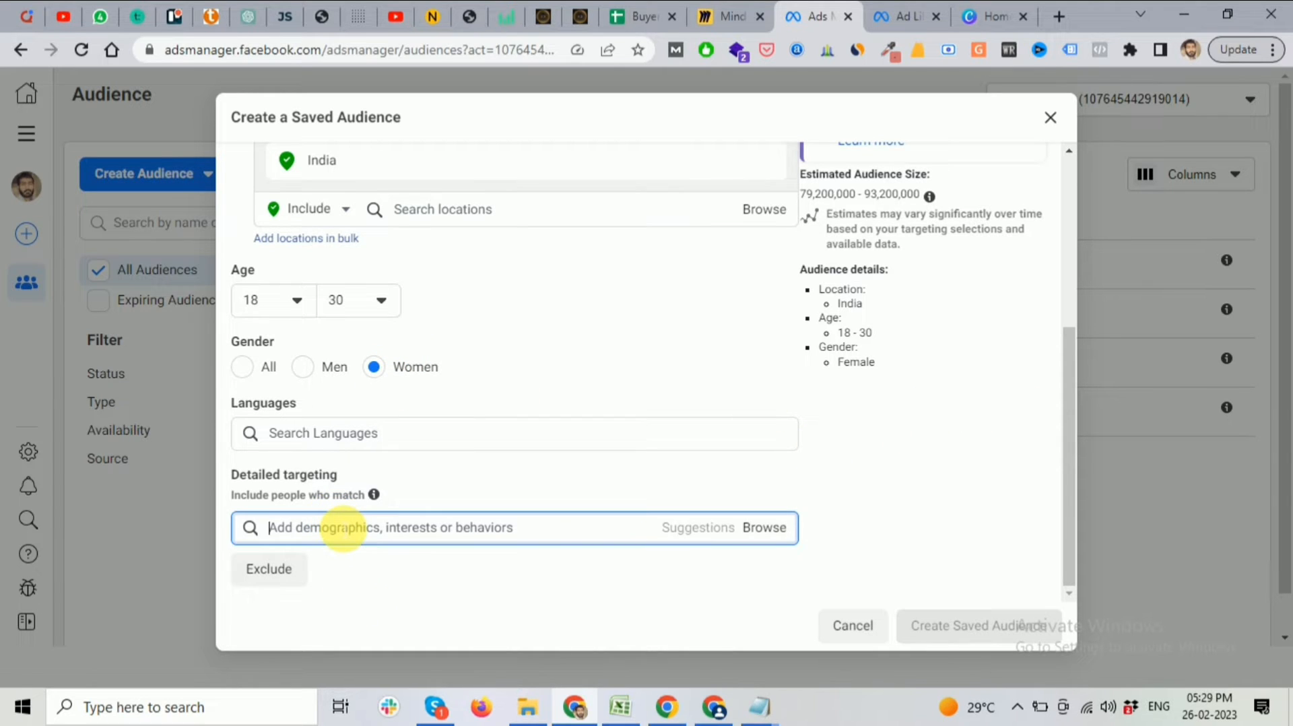
text(parents)
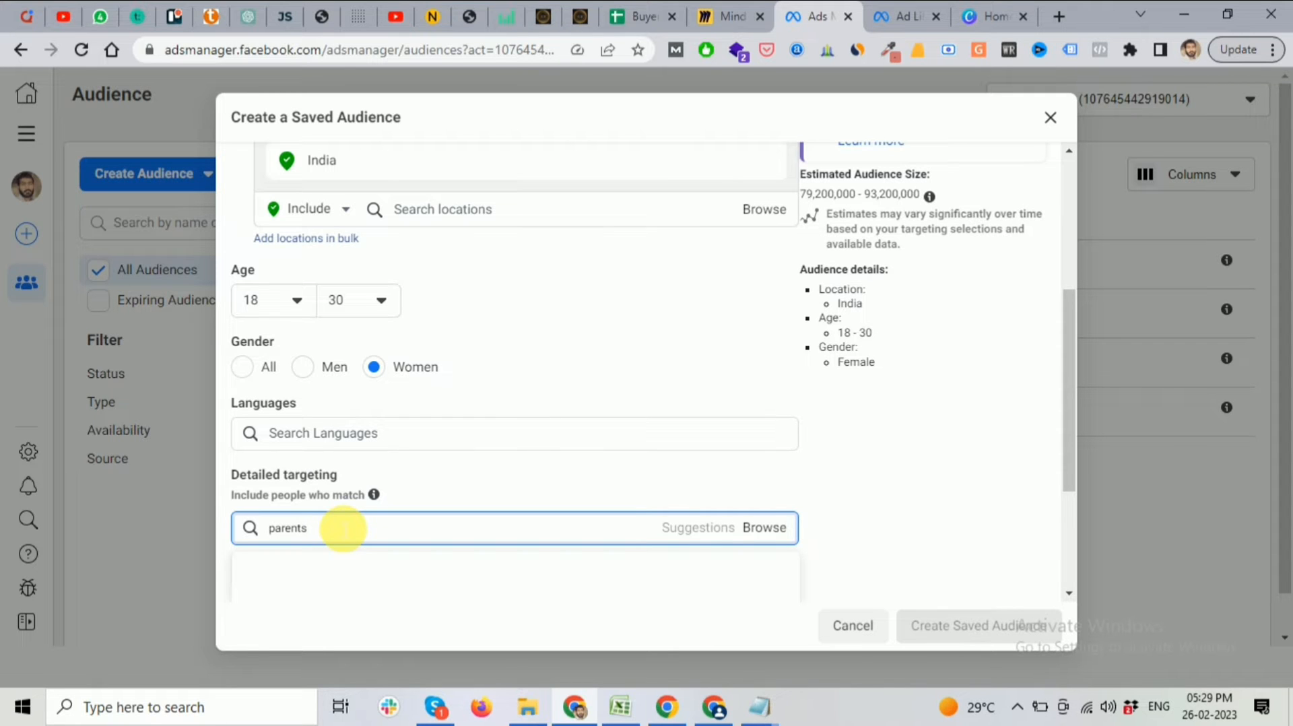
scroll(1073, 415, down, 2)
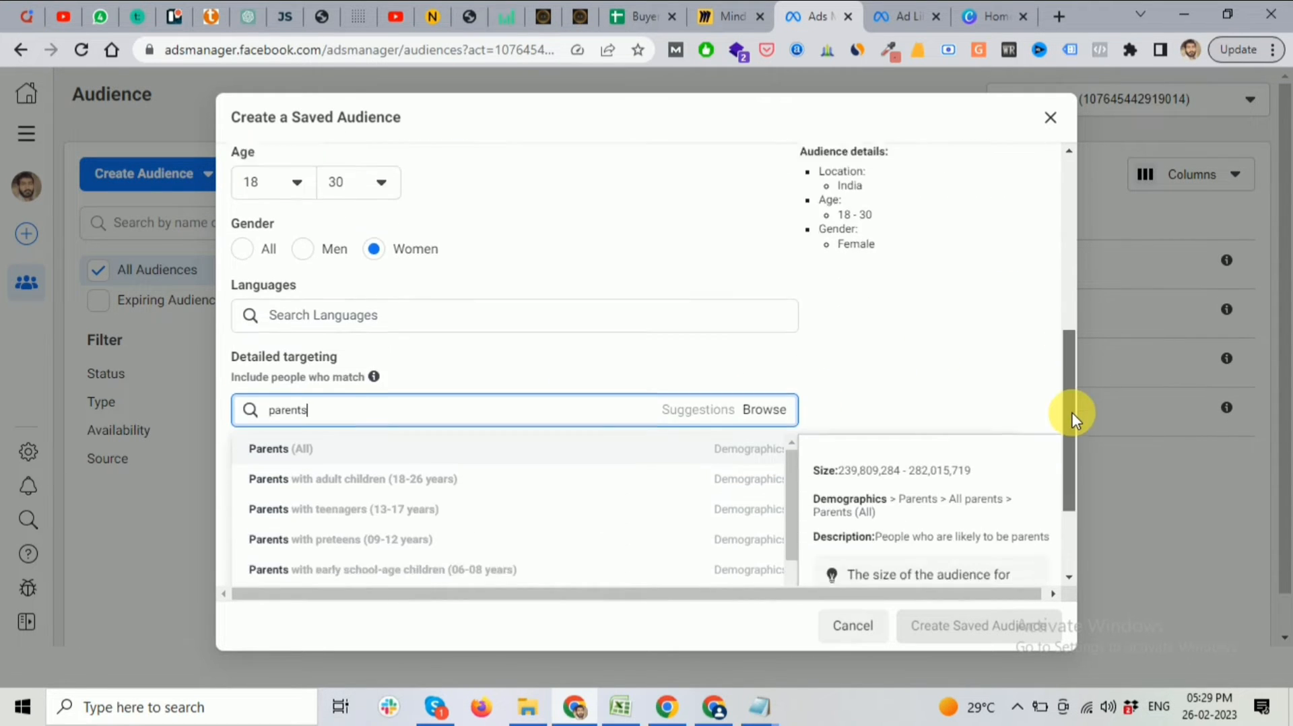
scroll(1071, 431, down, 2)
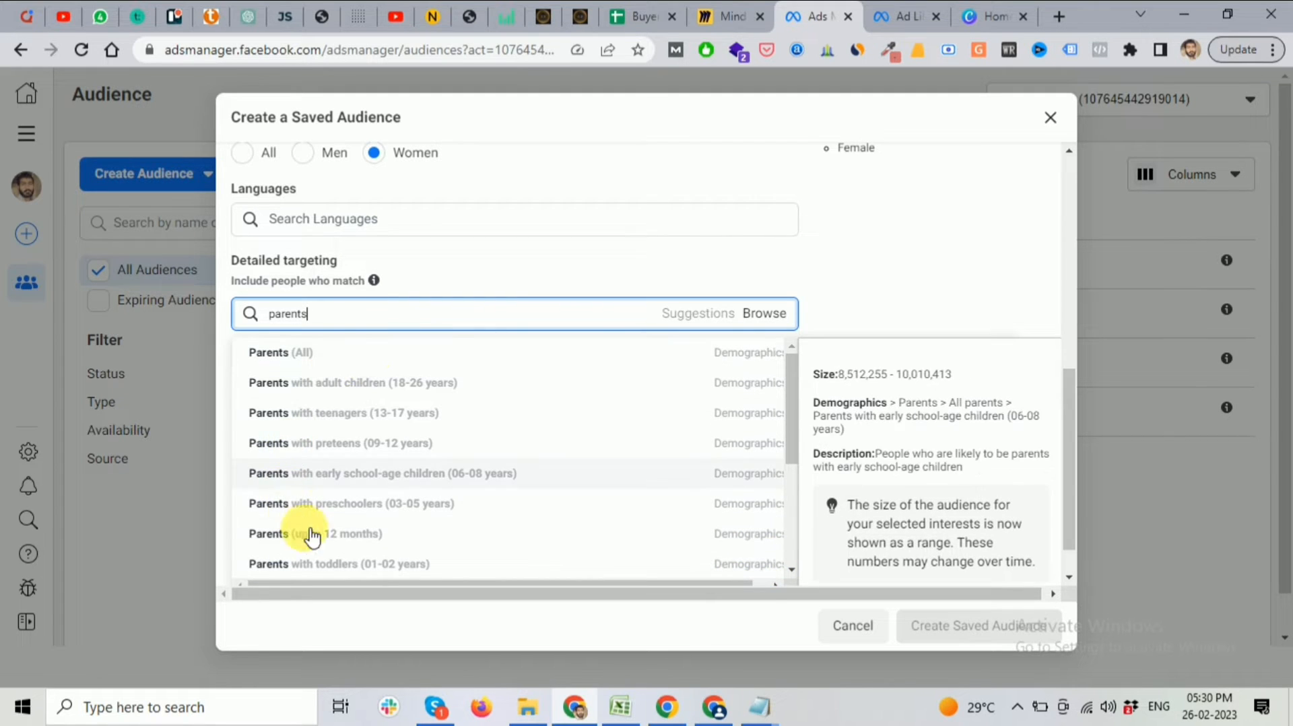
drag(790, 402, 802, 433)
mouse_move(555, 465)
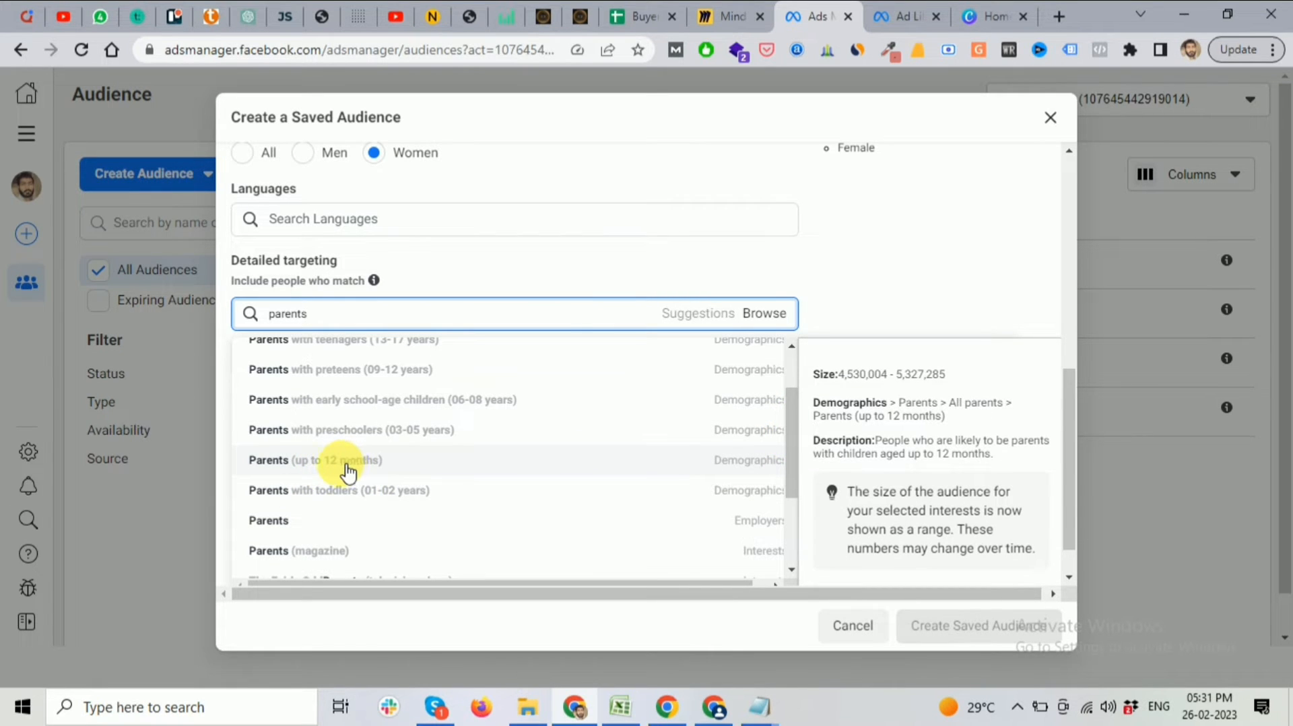
drag(794, 427, 794, 361)
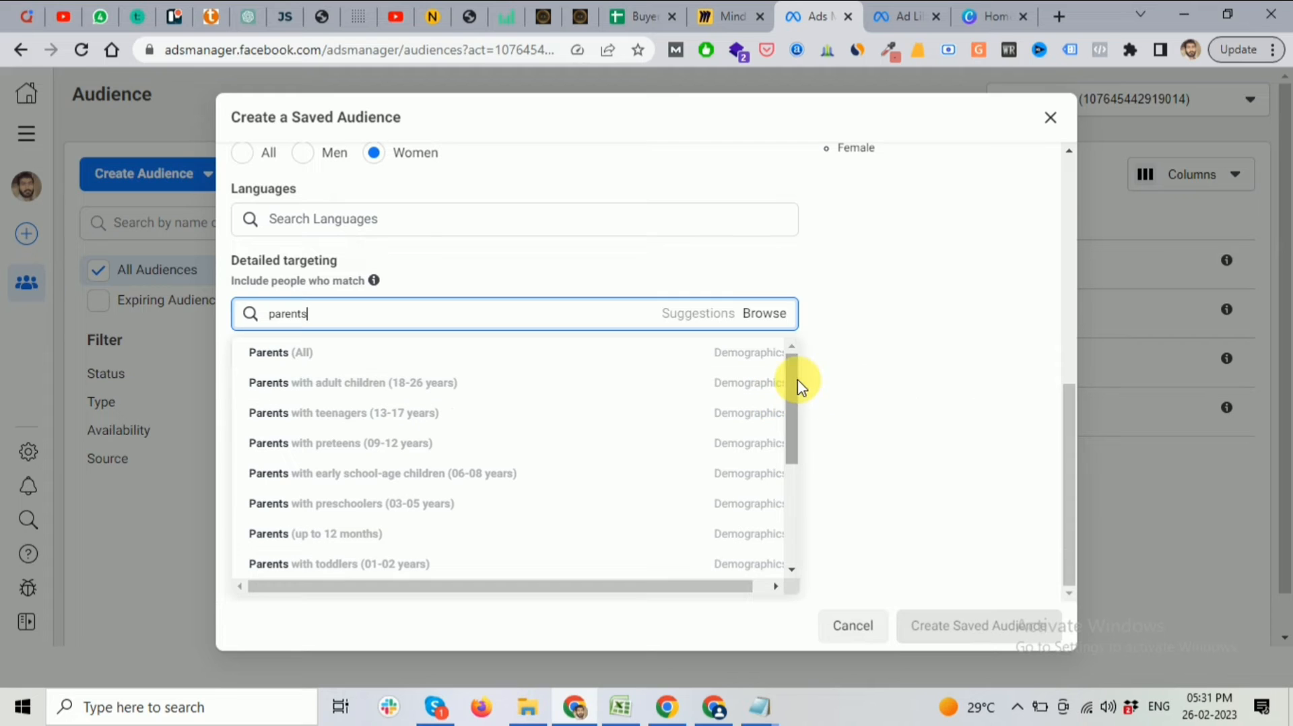
drag(797, 375, 803, 441)
mouse_move(290, 412)
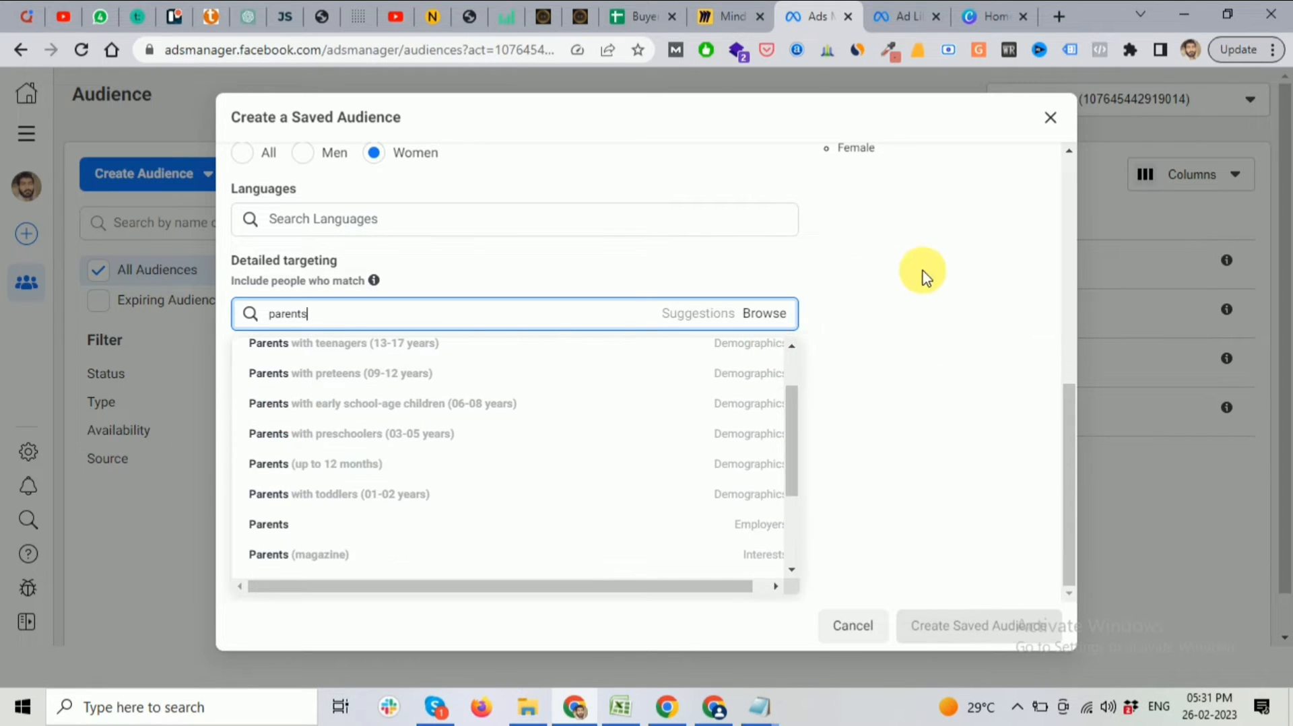
click(901, 313)
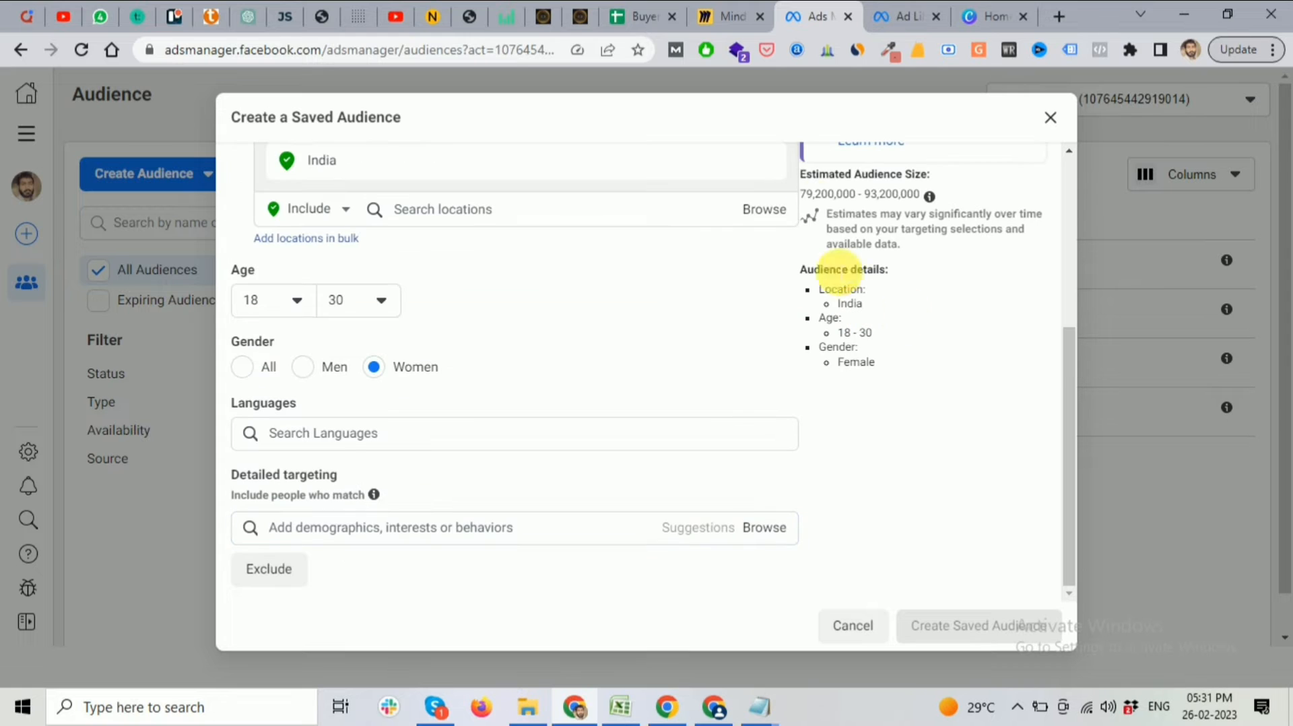
Switch back to the Miro mind map and review the Interests branch.
click(723, 22)
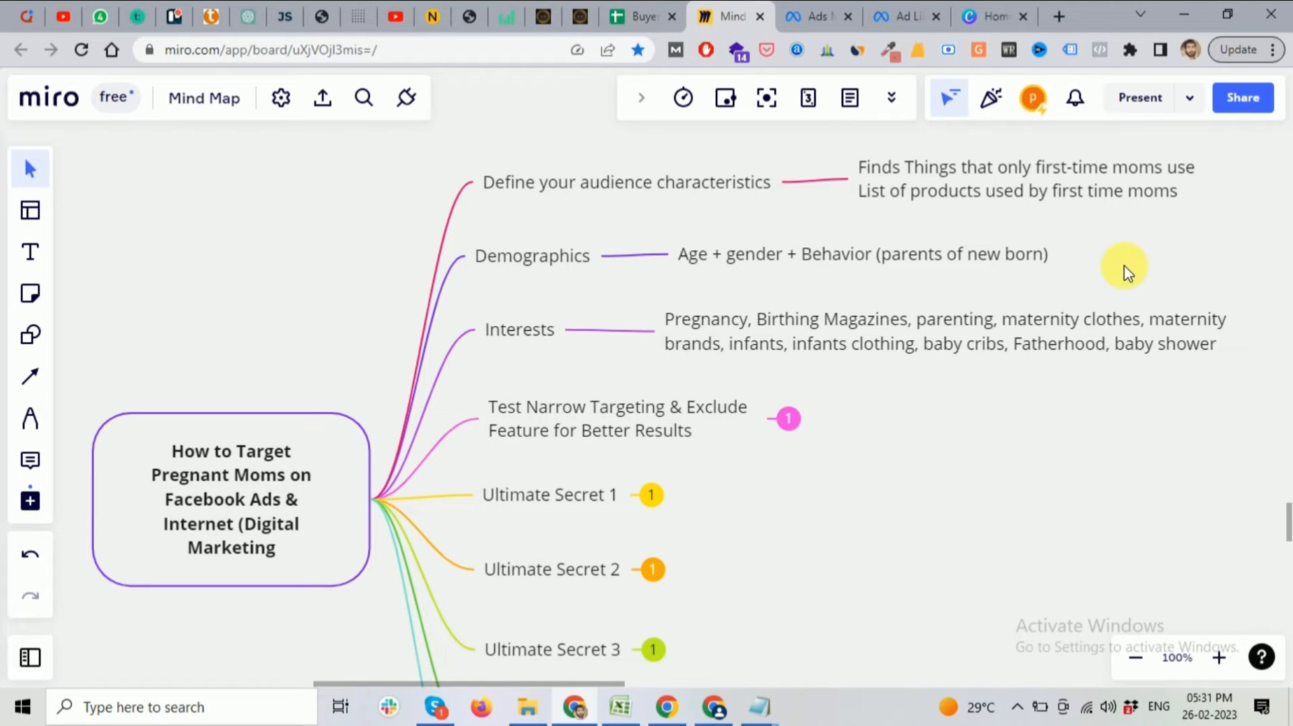
mouse_move(554, 334)
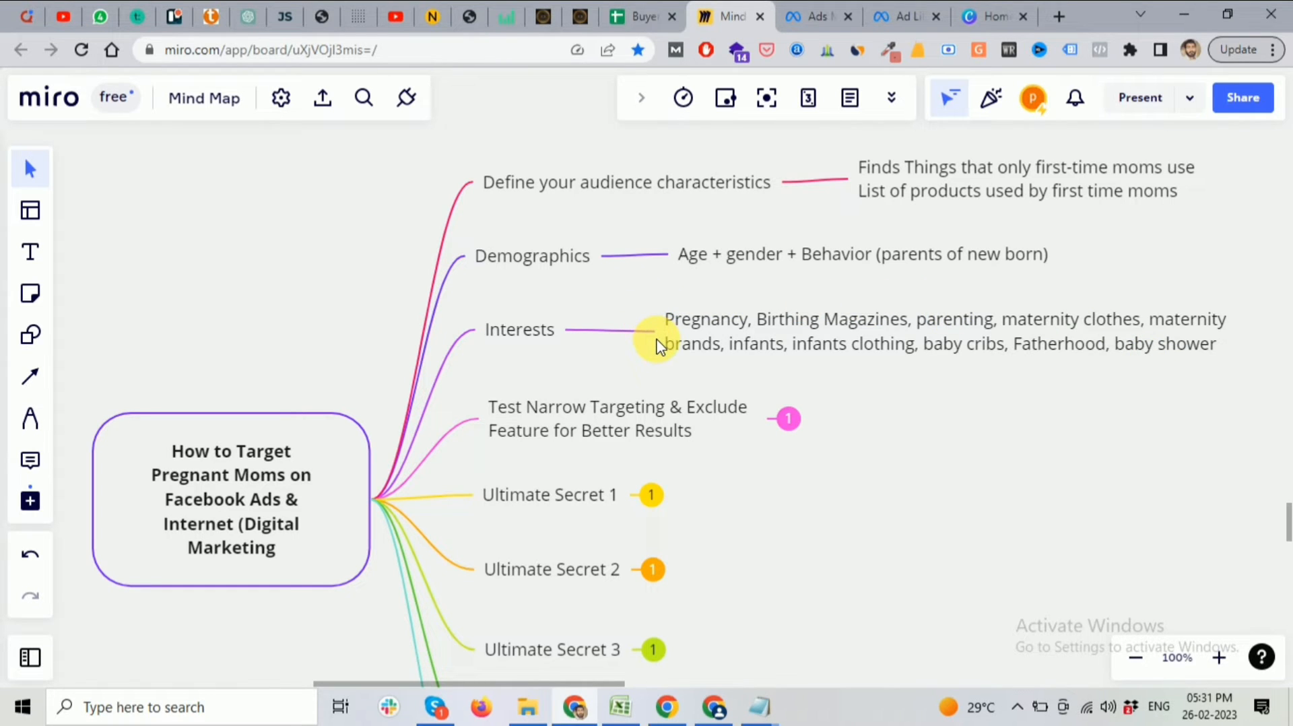
Switch to Ads Manager, search the saved audience's detailed targeting for "pregnancy" and examine the matching interests.
click(814, 21)
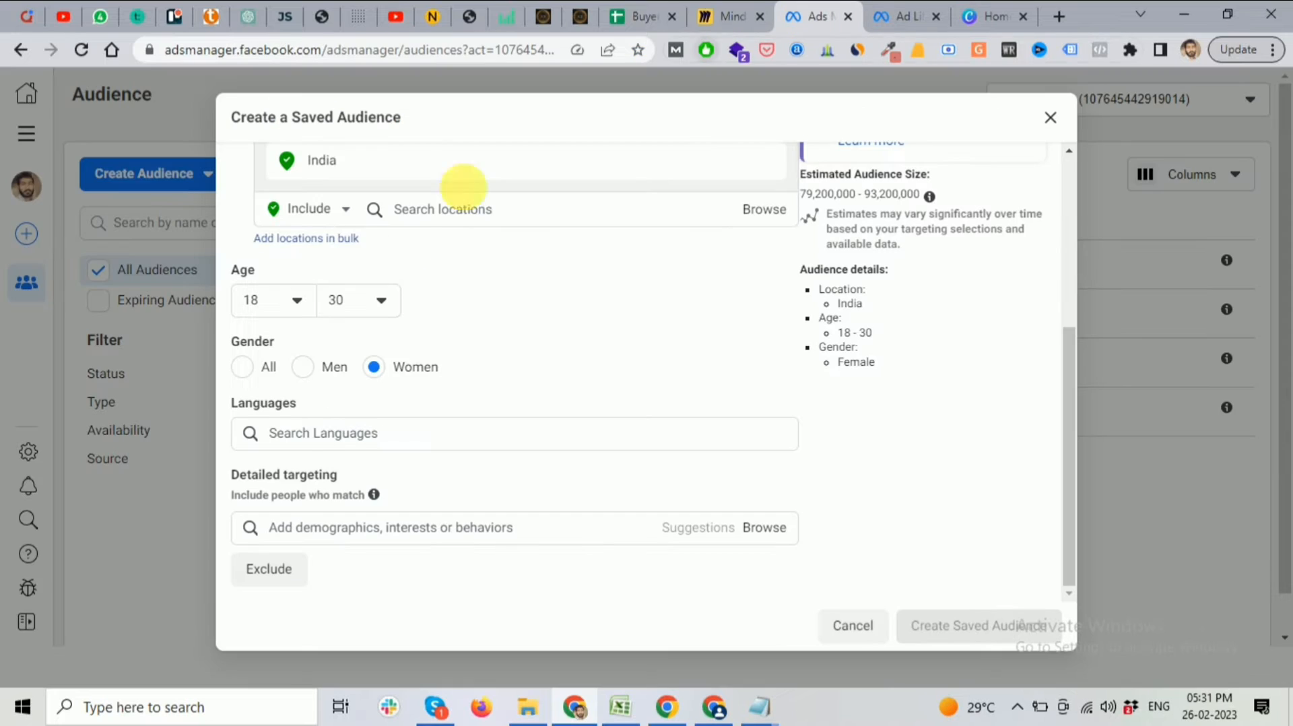
click(355, 529)
text(pregand)
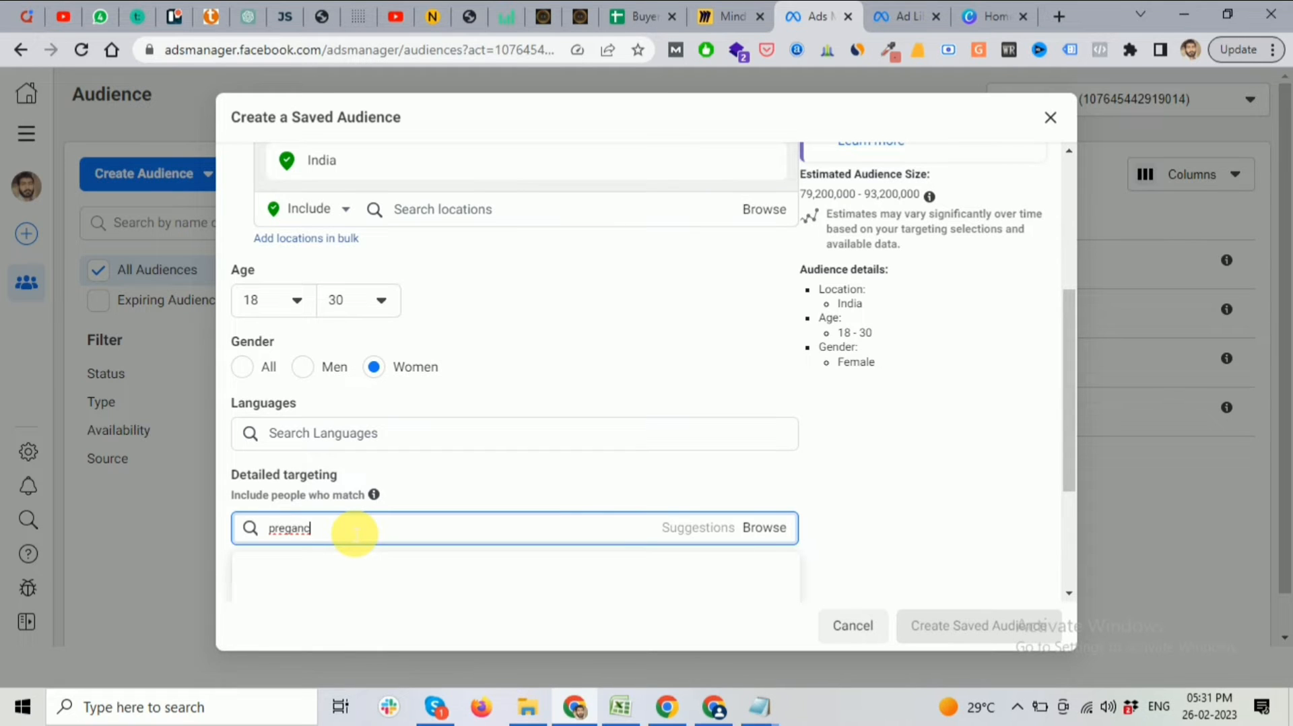
key(BackSpace)
key(BackSpace)
key(BackSpace)
text(nancy)
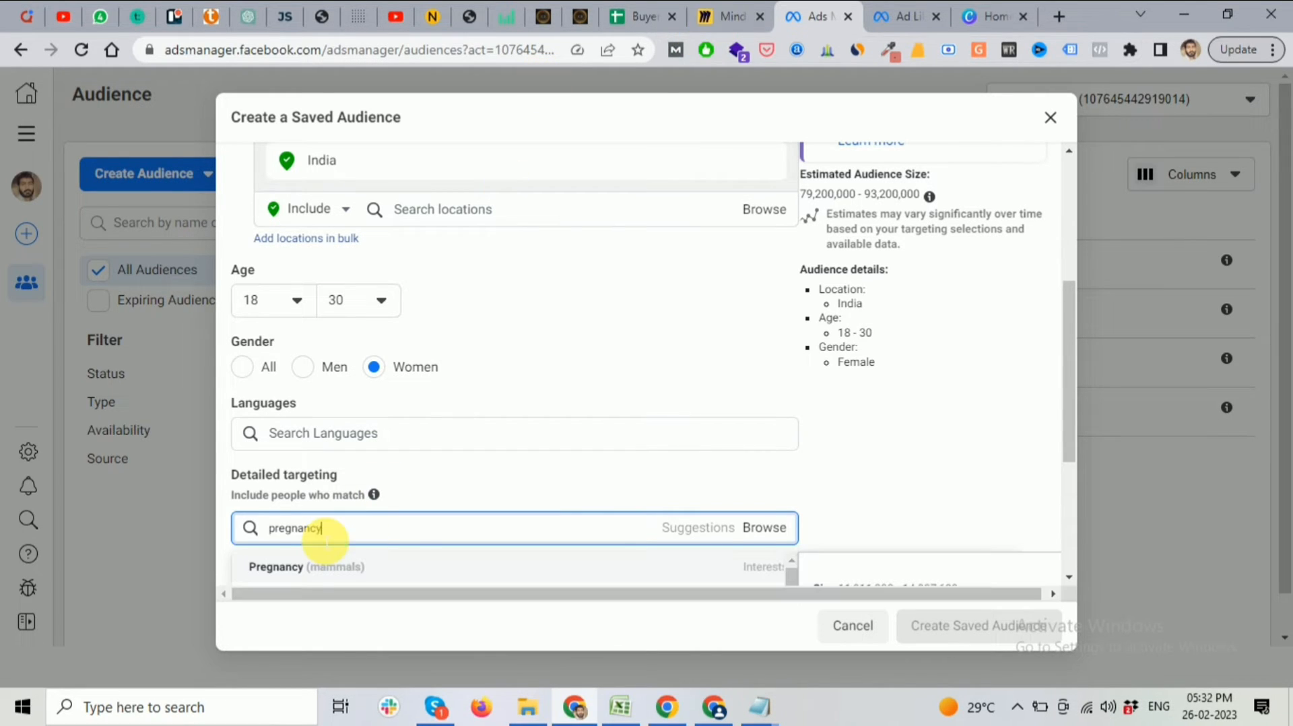
scroll(639, 580, down, 2)
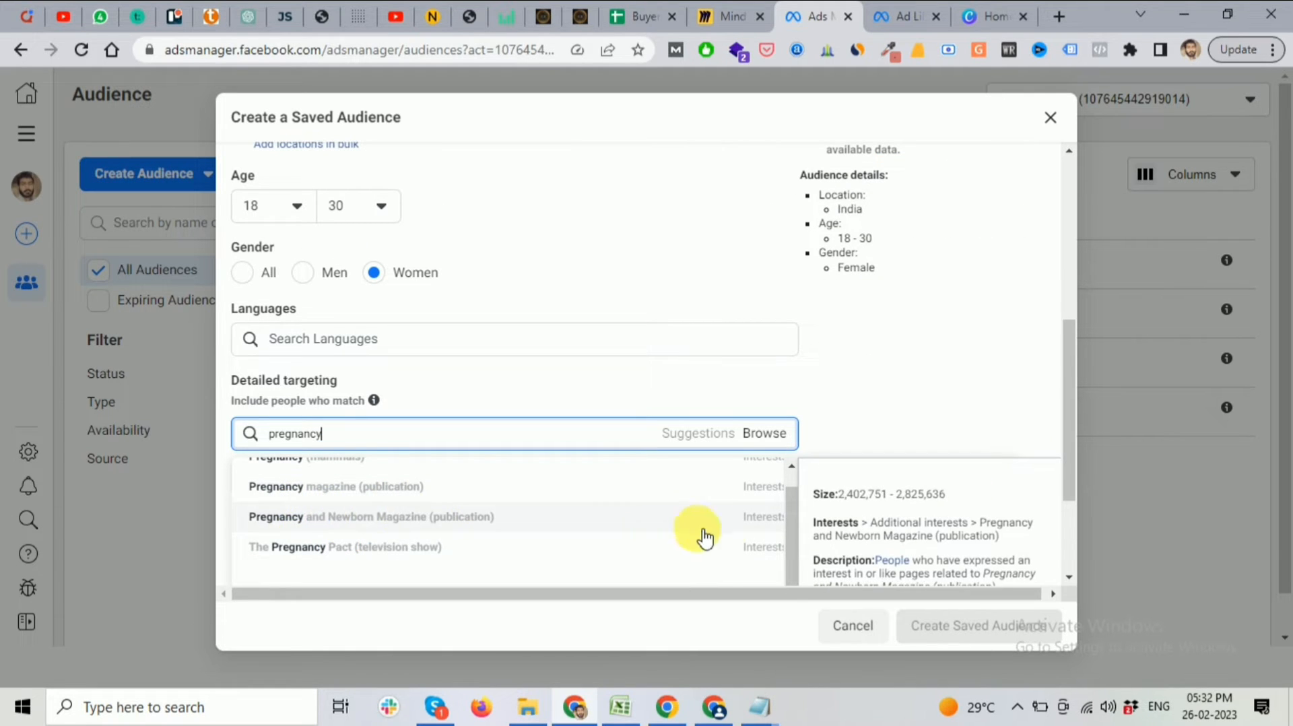
drag(794, 523, 802, 554)
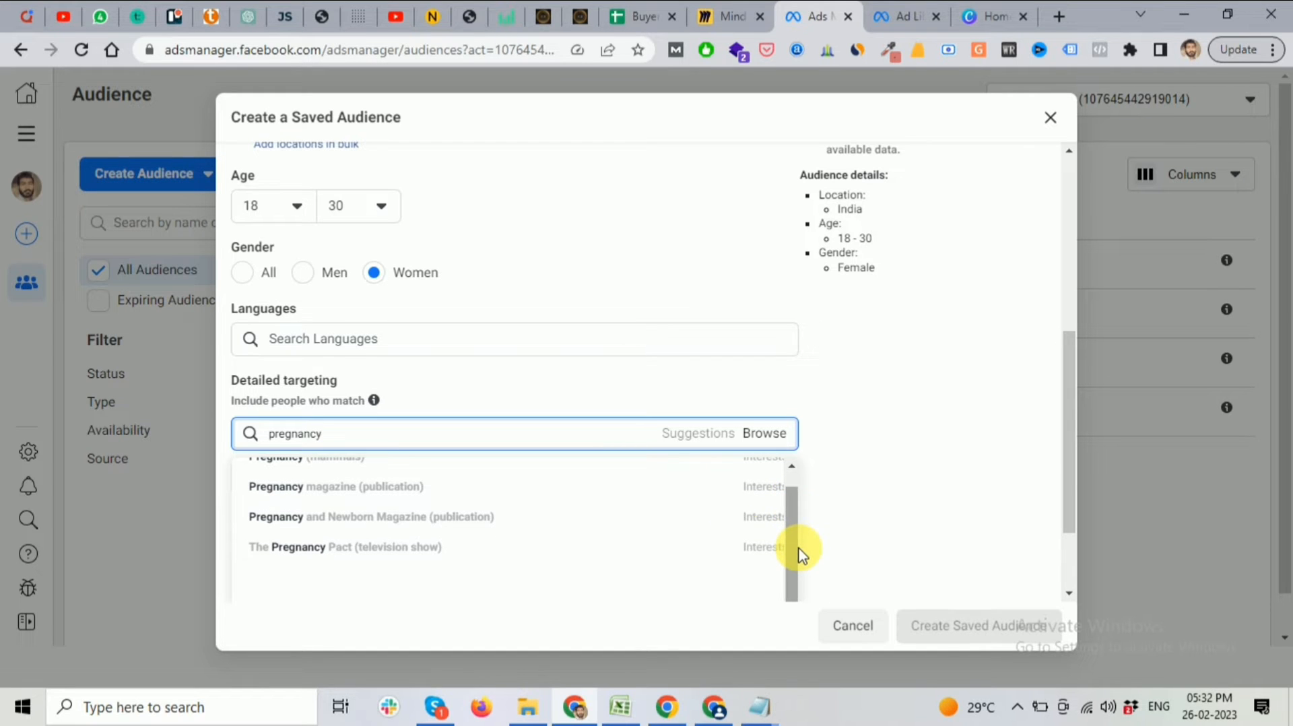
mouse_move(301, 551)
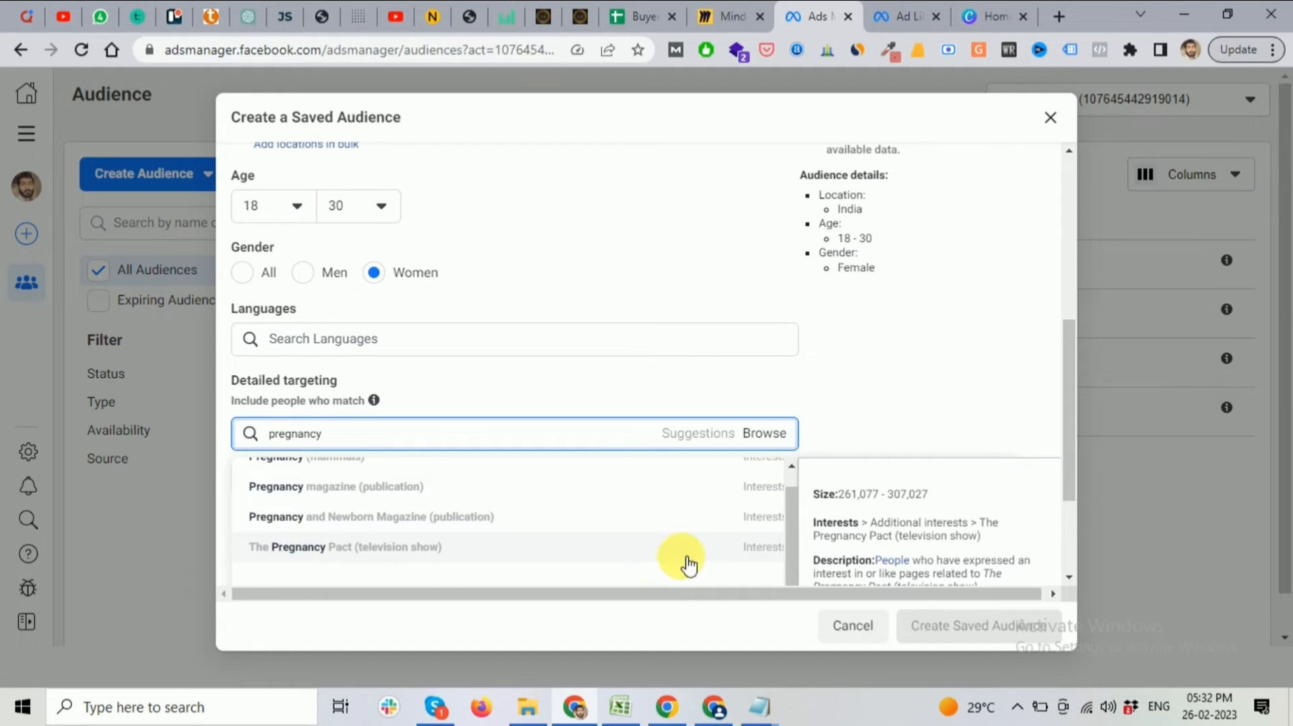
drag(797, 532, 794, 491)
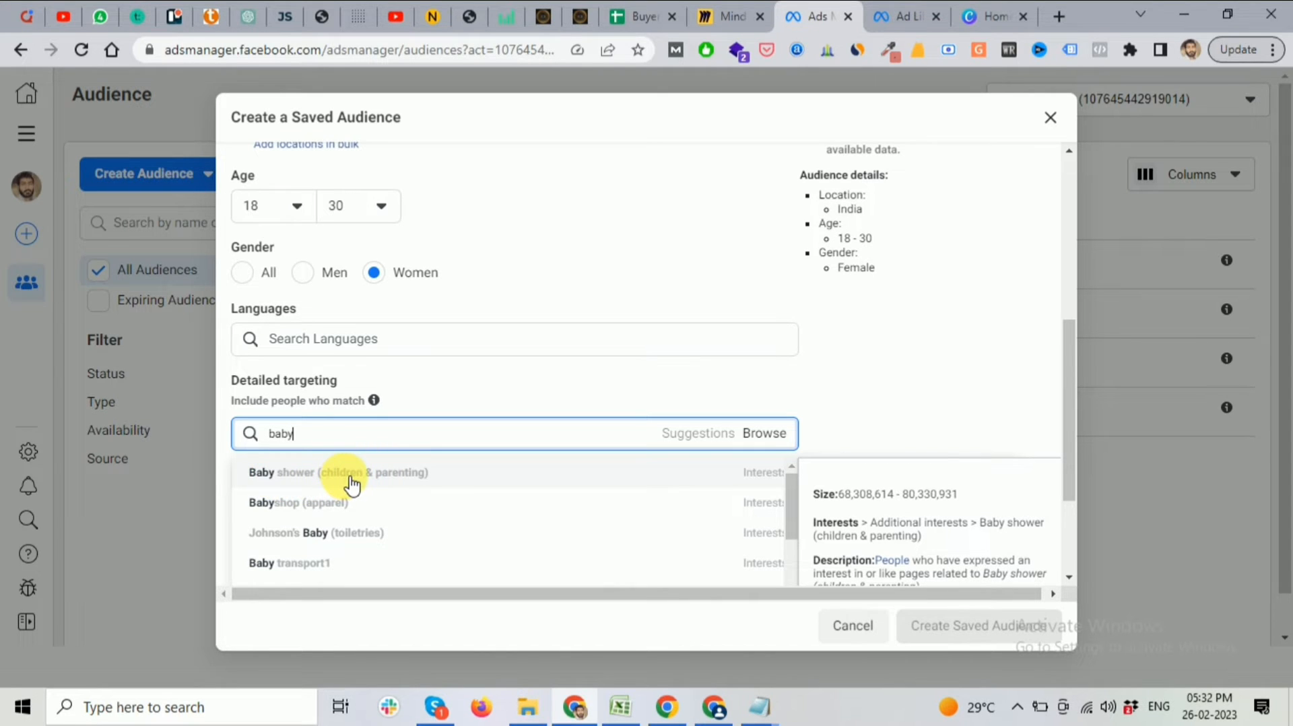
Search detailed targeting for "baby", add the Baby shower (children & parenting) interest, and check it against the Interests branch in Miro.
click(392, 482)
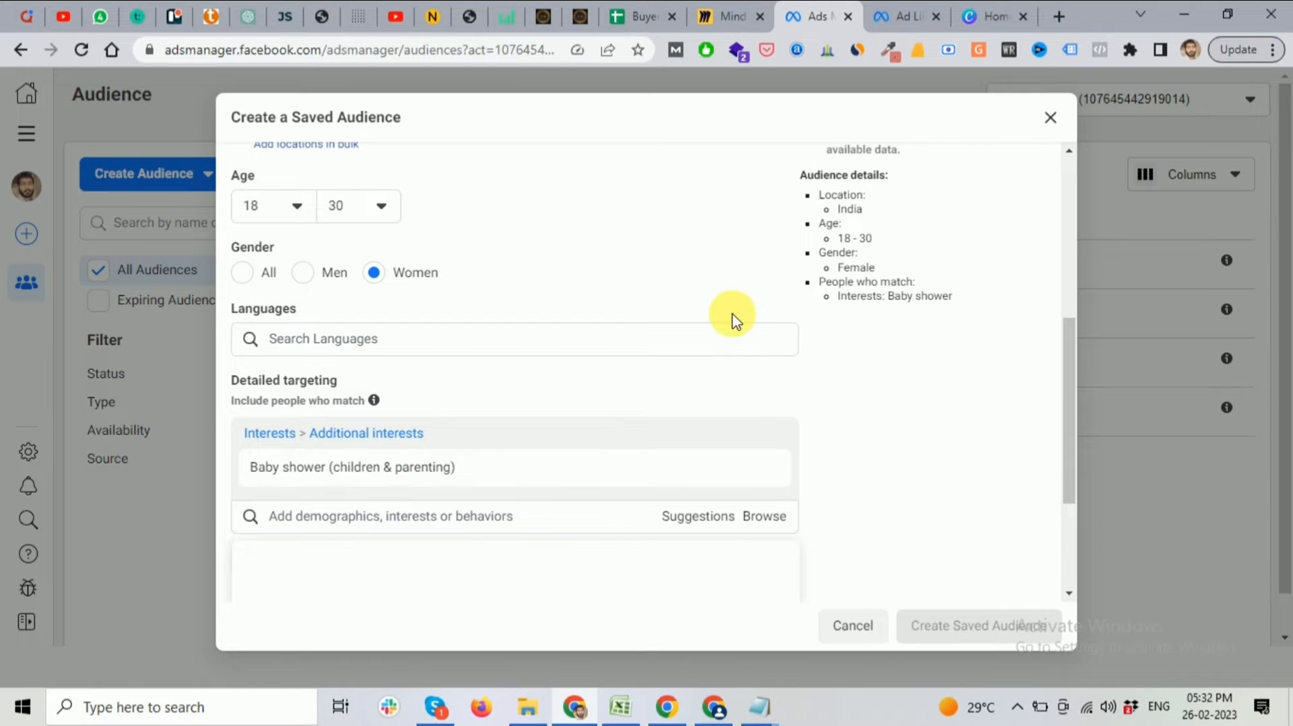
mouse_move(303, 477)
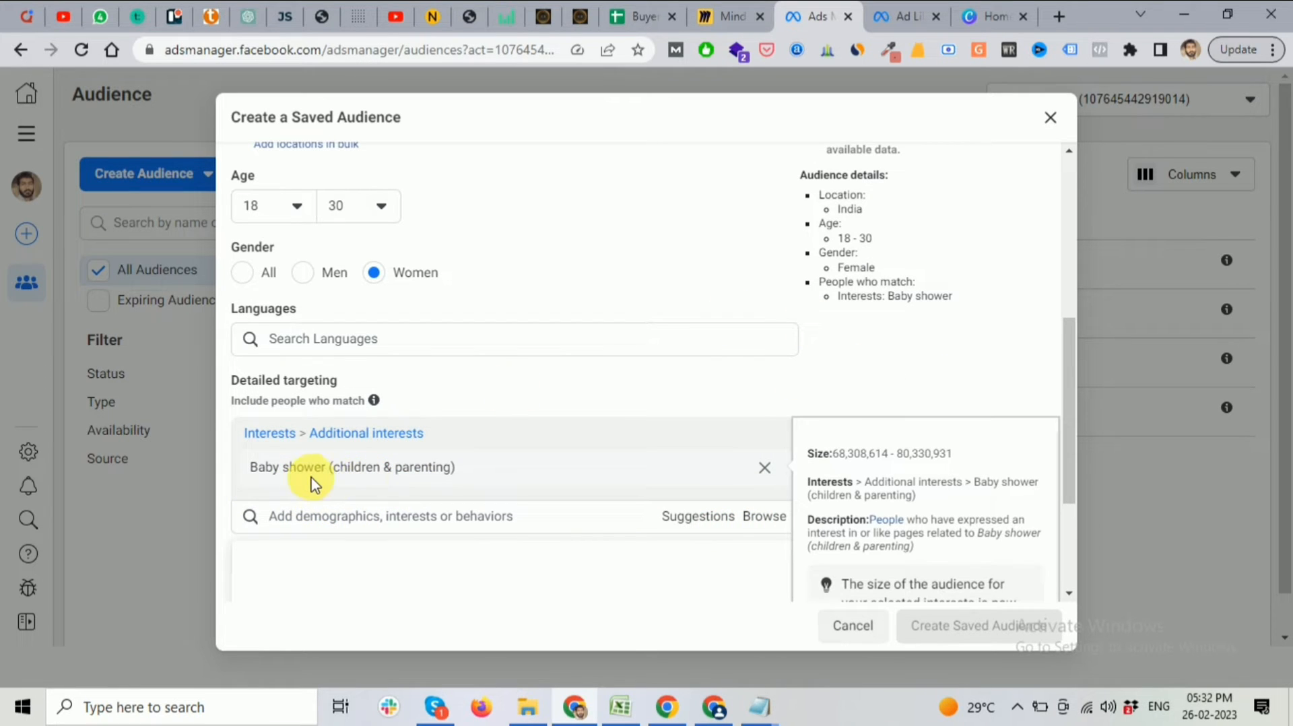
click(719, 20)
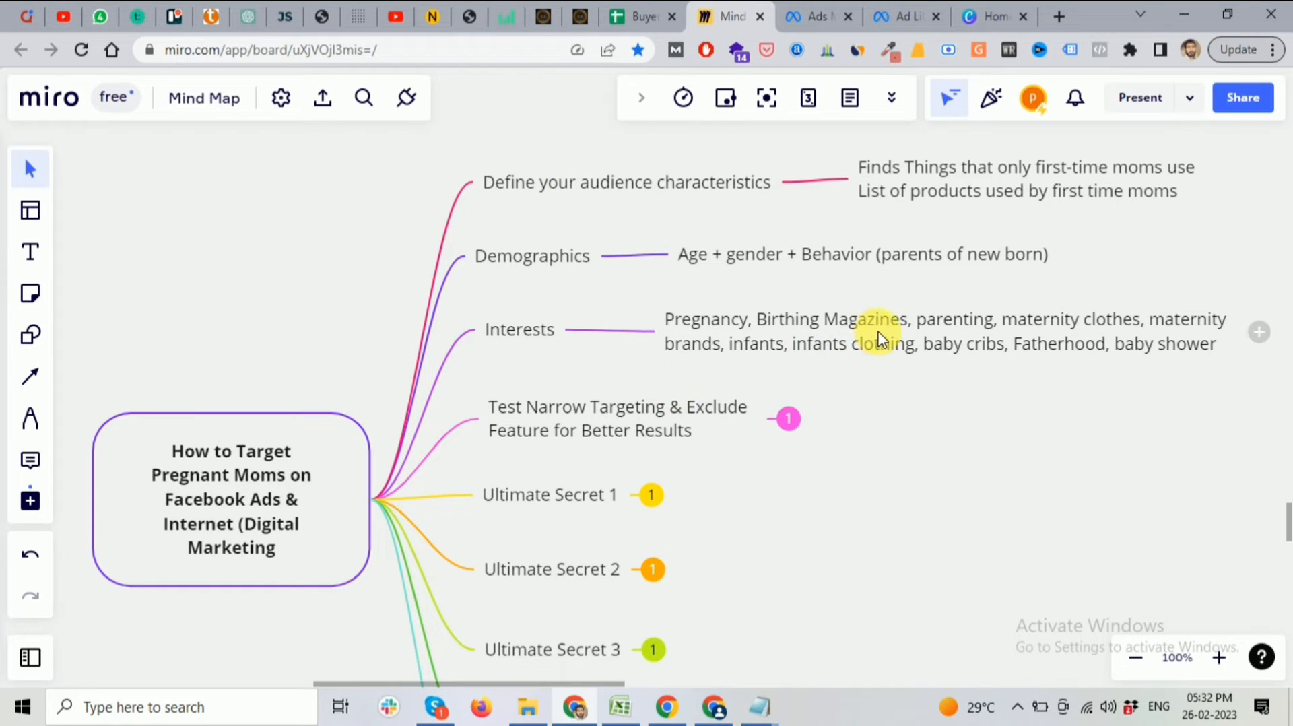
click(817, 19)
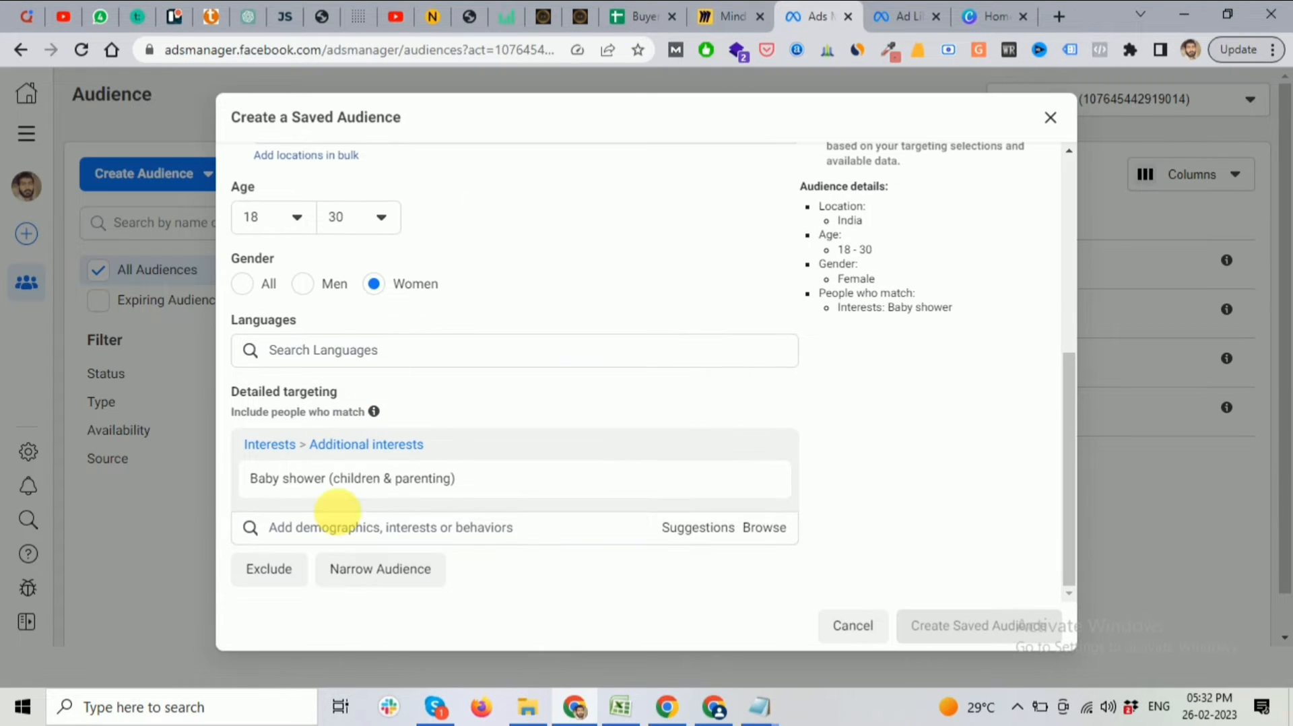
Open the detailed targeting suggestions in Ads Manager and examine the parent demographics and interests related to Baby shower.
click(636, 528)
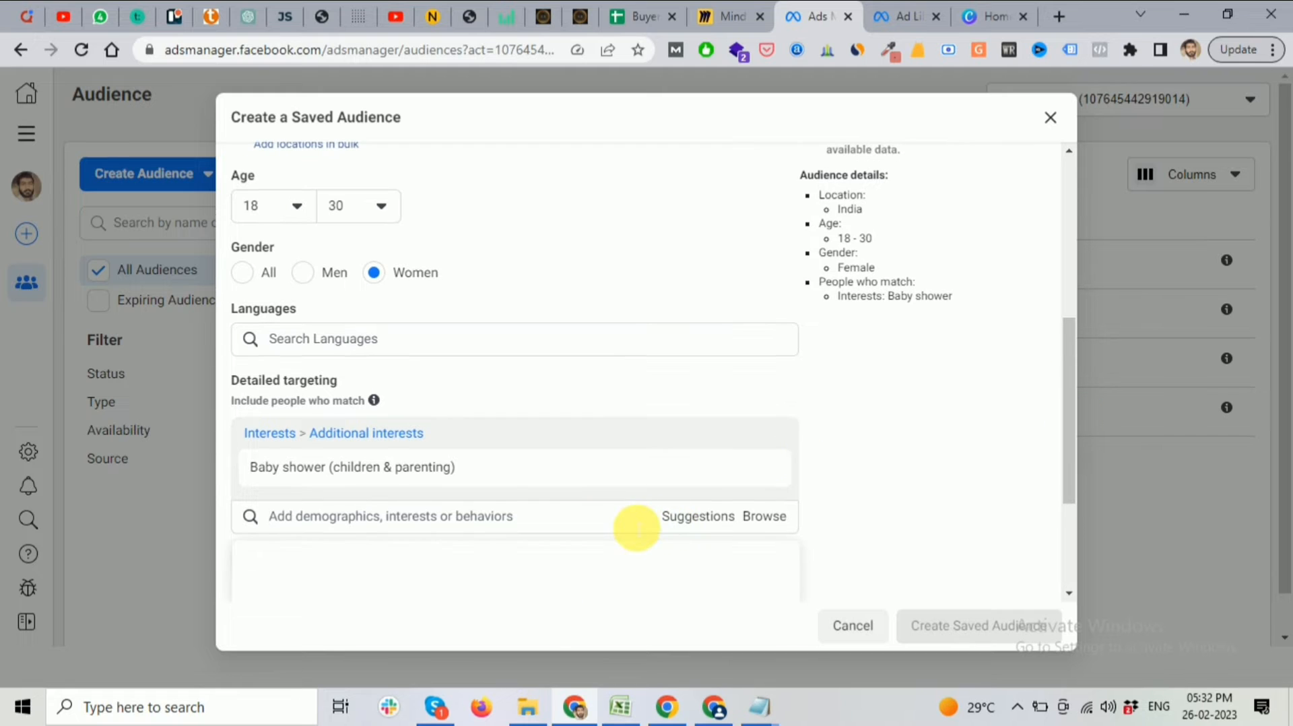
click(708, 523)
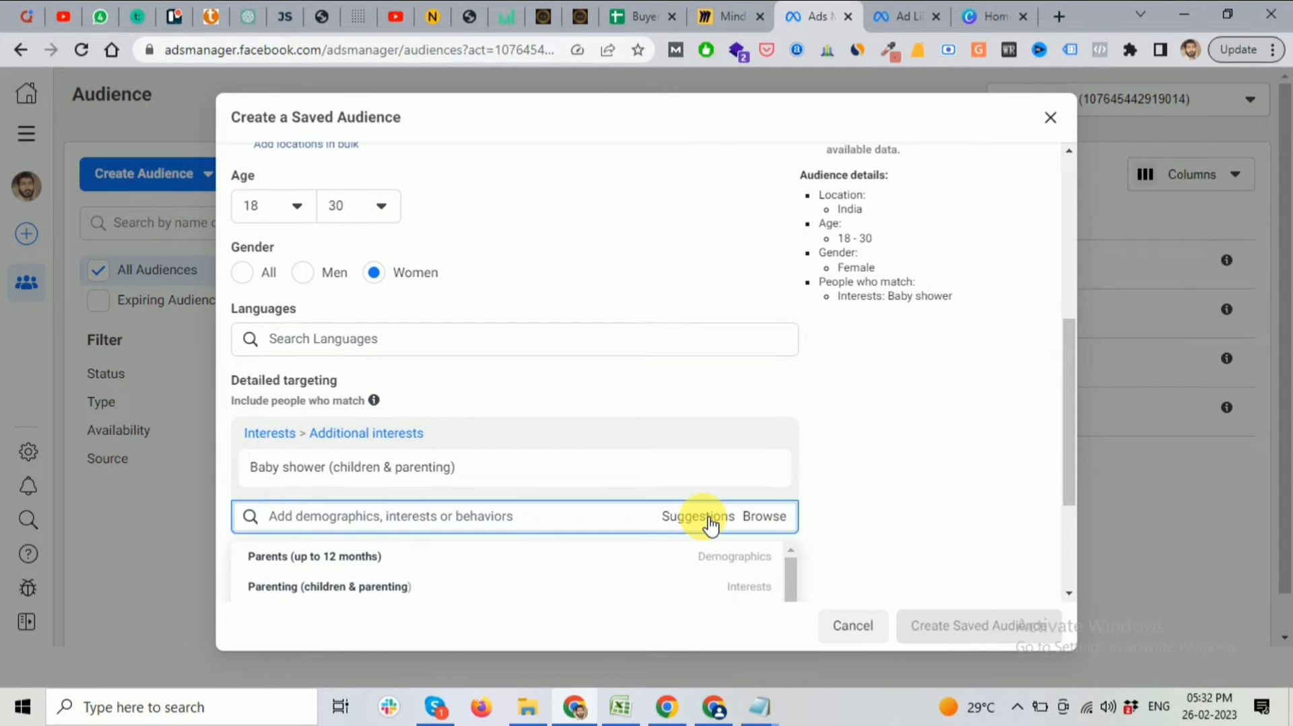
drag(789, 571, 793, 580)
mouse_move(370, 484)
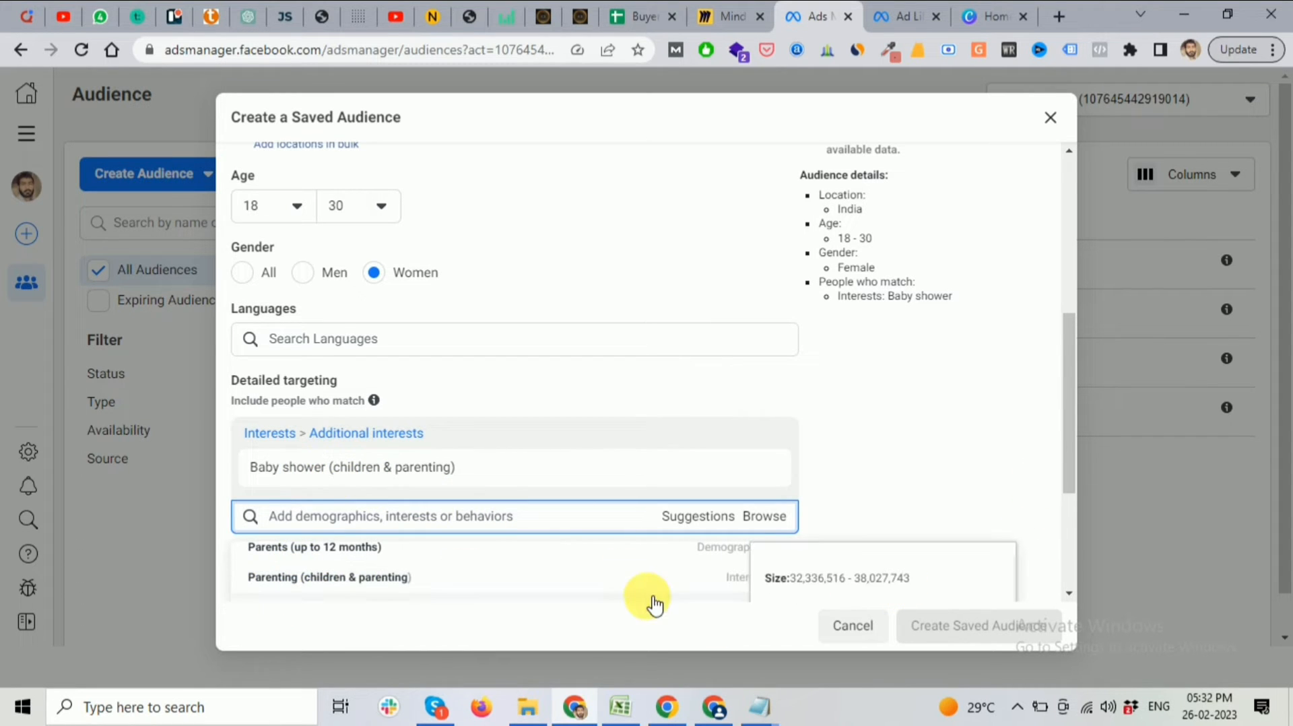
scroll(596, 556, up, 1)
scroll(486, 557, down, 1)
scroll(314, 579, up, 1)
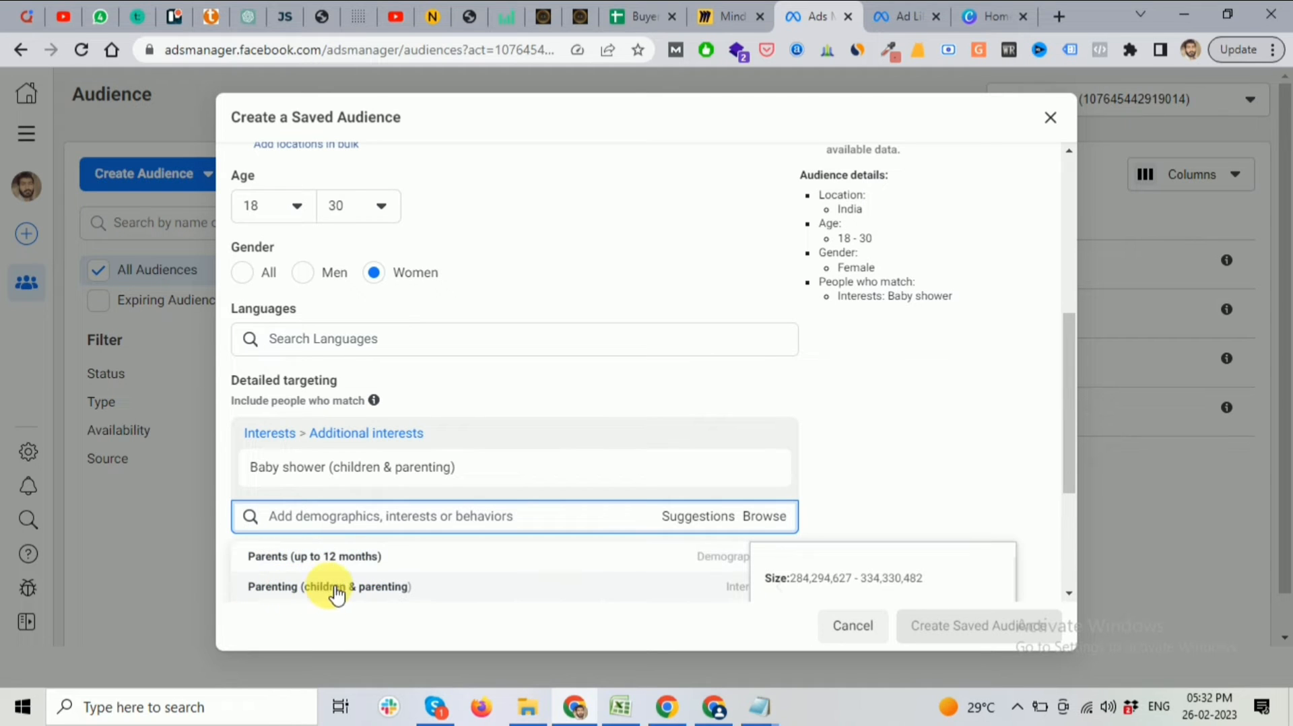
scroll(404, 584, down, 1)
scroll(1066, 563, up, 2)
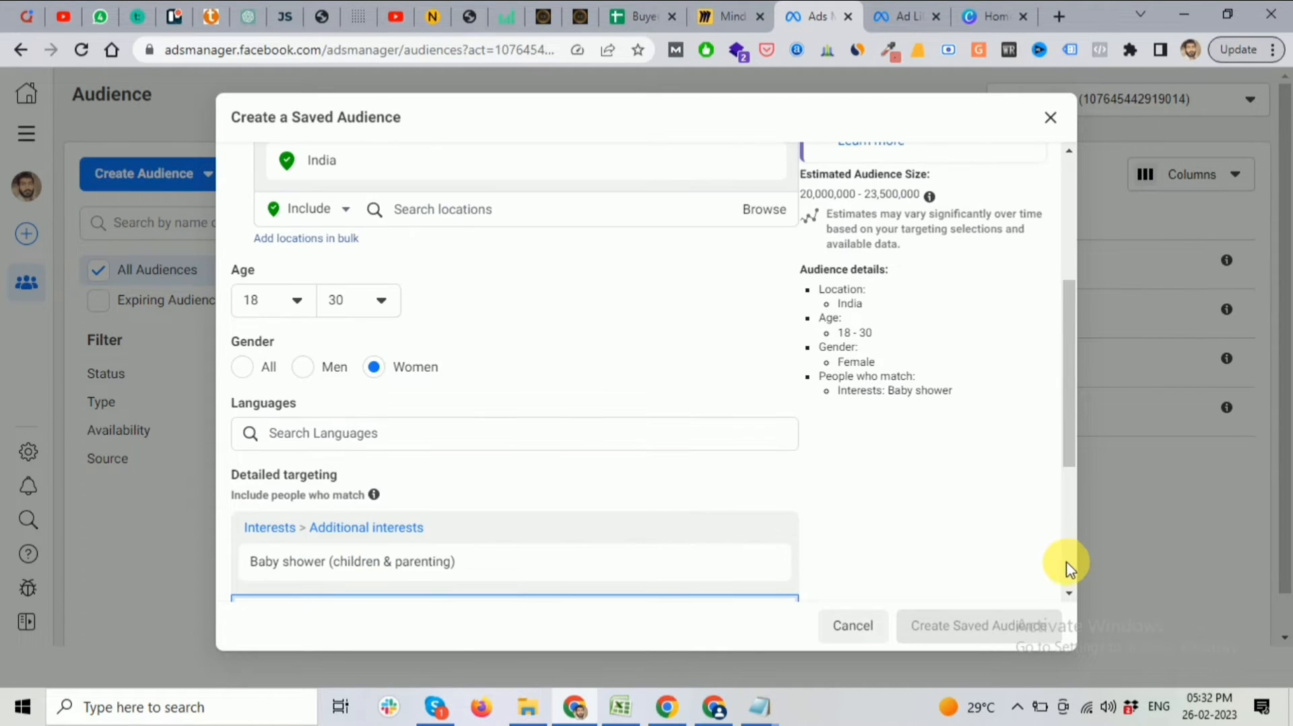
scroll(1067, 568, down, 3)
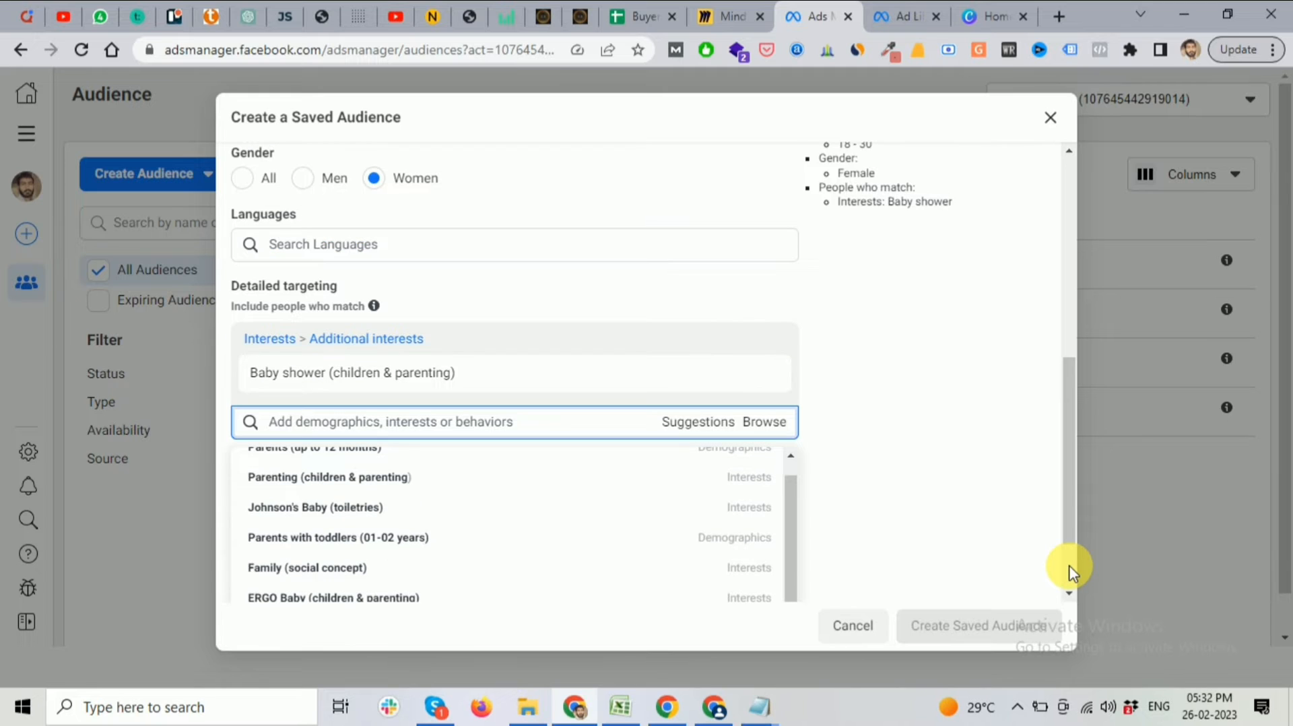
mouse_move(351, 553)
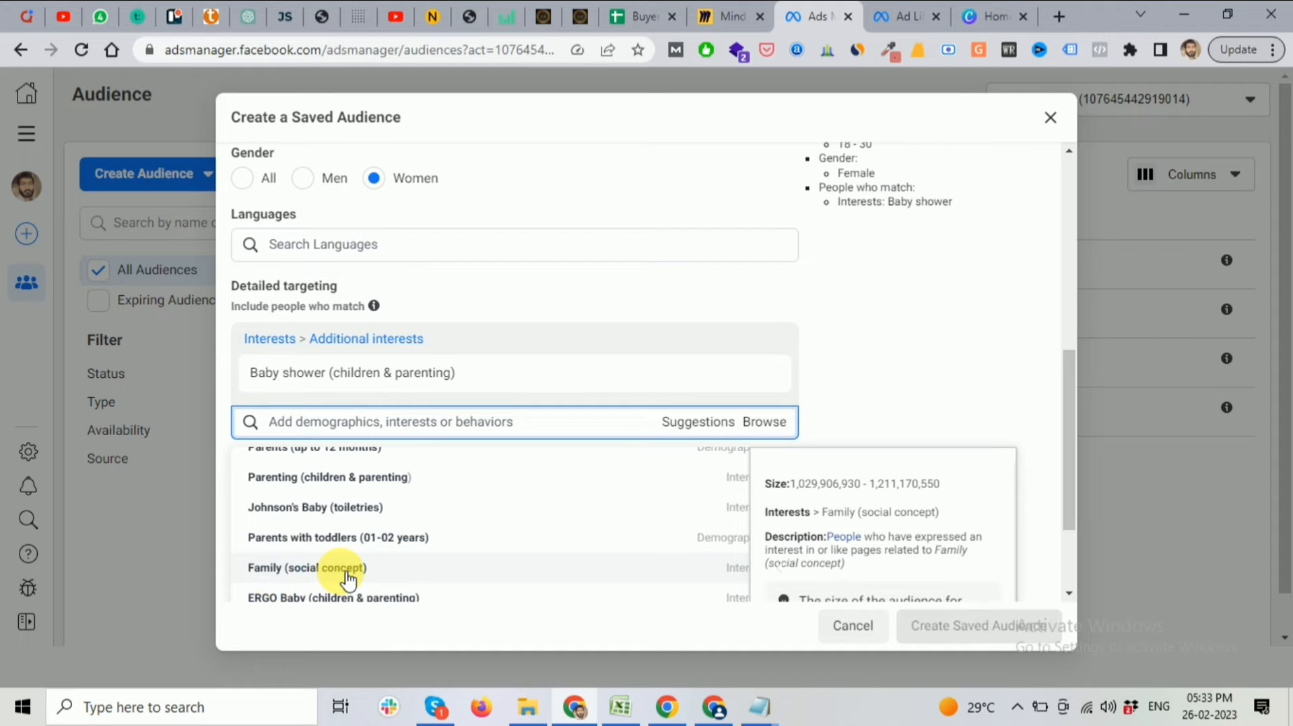
scroll(384, 571, up, 1)
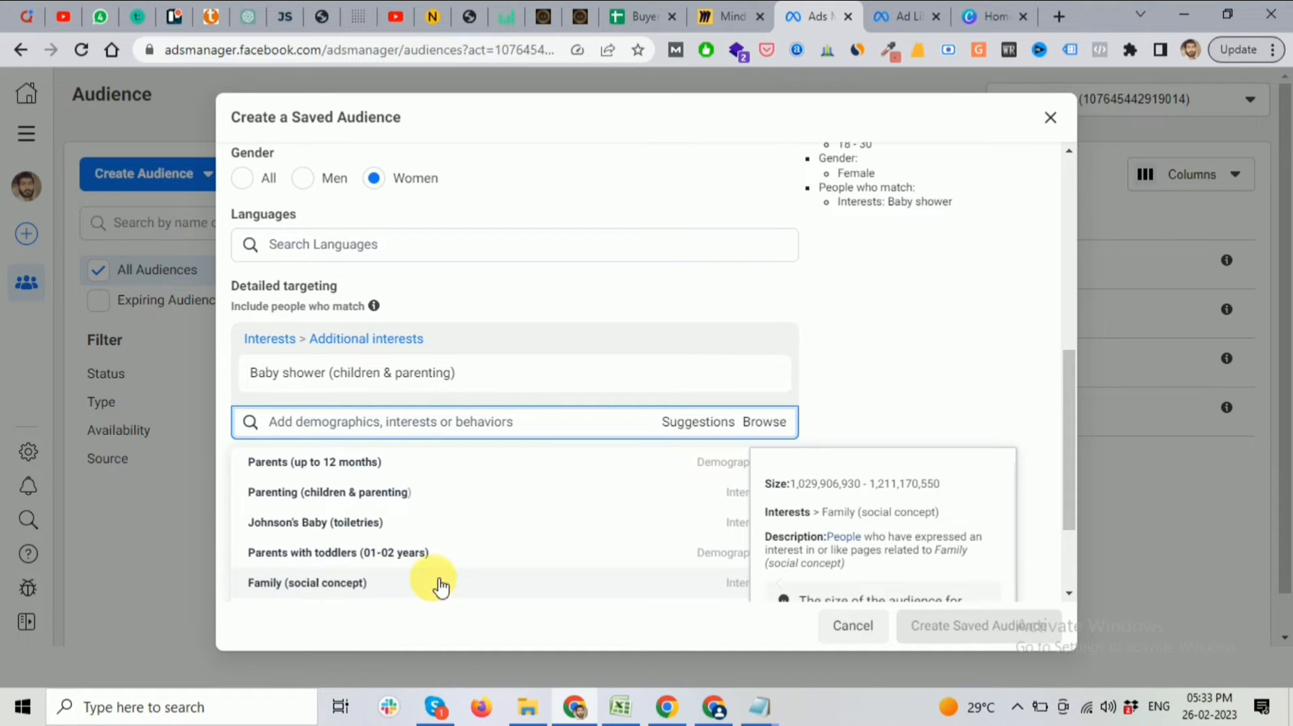
scroll(431, 579, up, 1)
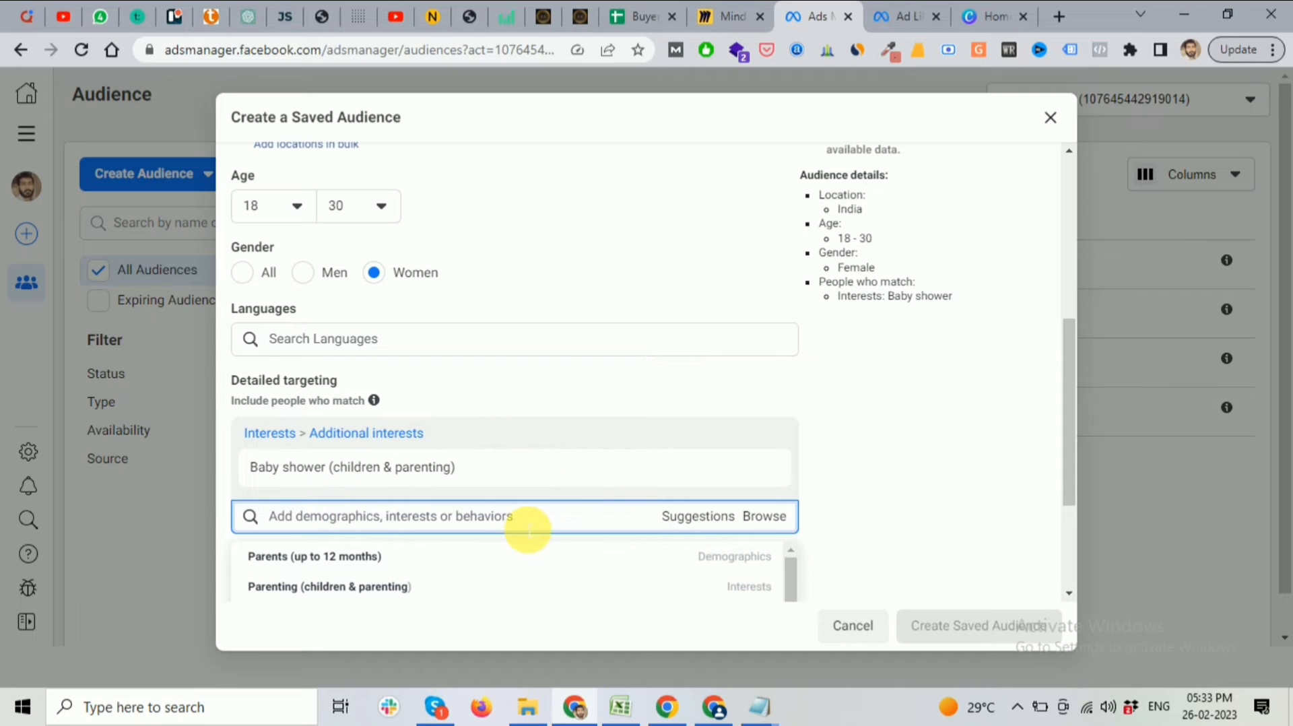
click(473, 523)
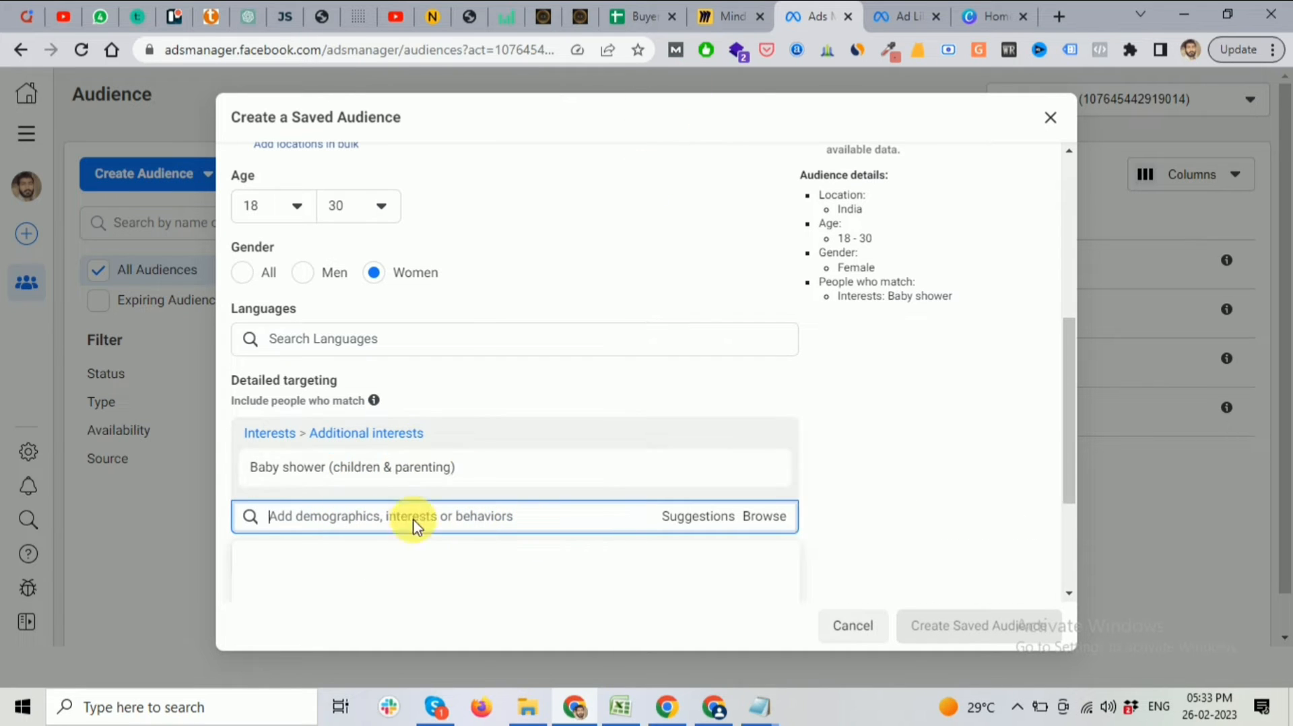
Check the Interests branch in Miro, return to Ads Manager and search detailed targeting for "infant" to examine the matching interests.
mouse_move(724, 31)
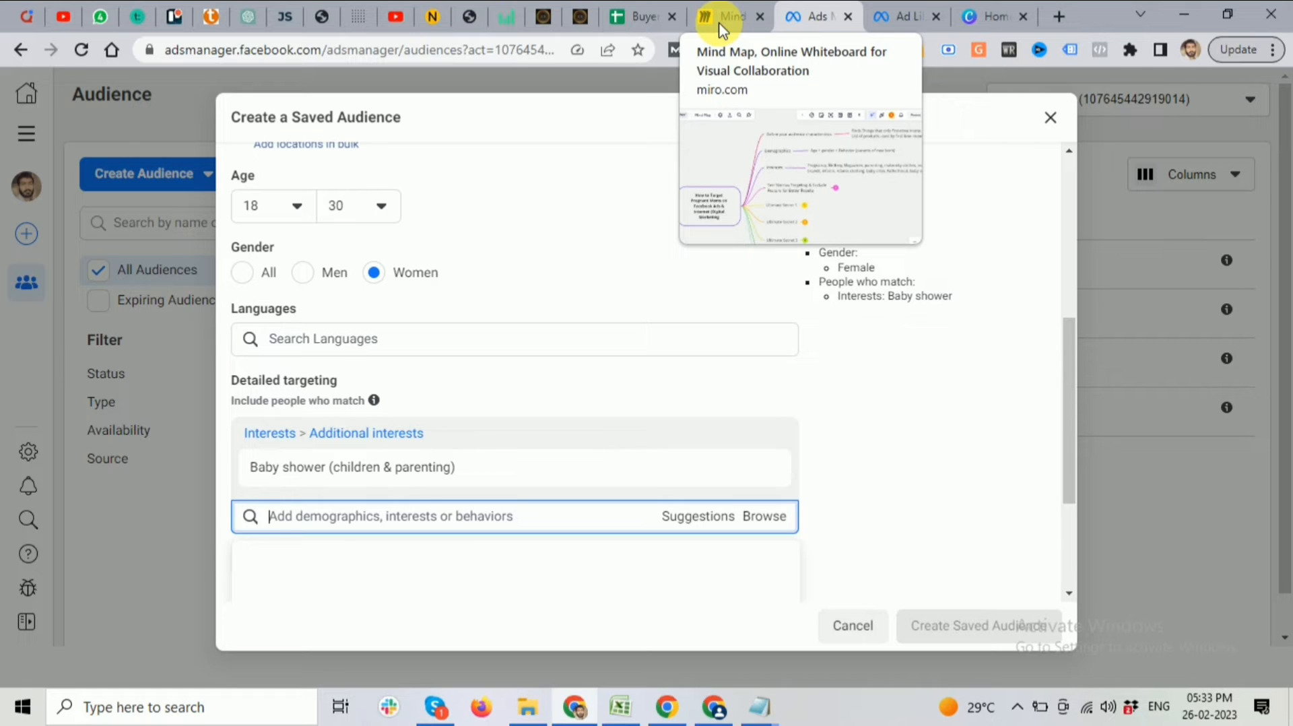
click(718, 23)
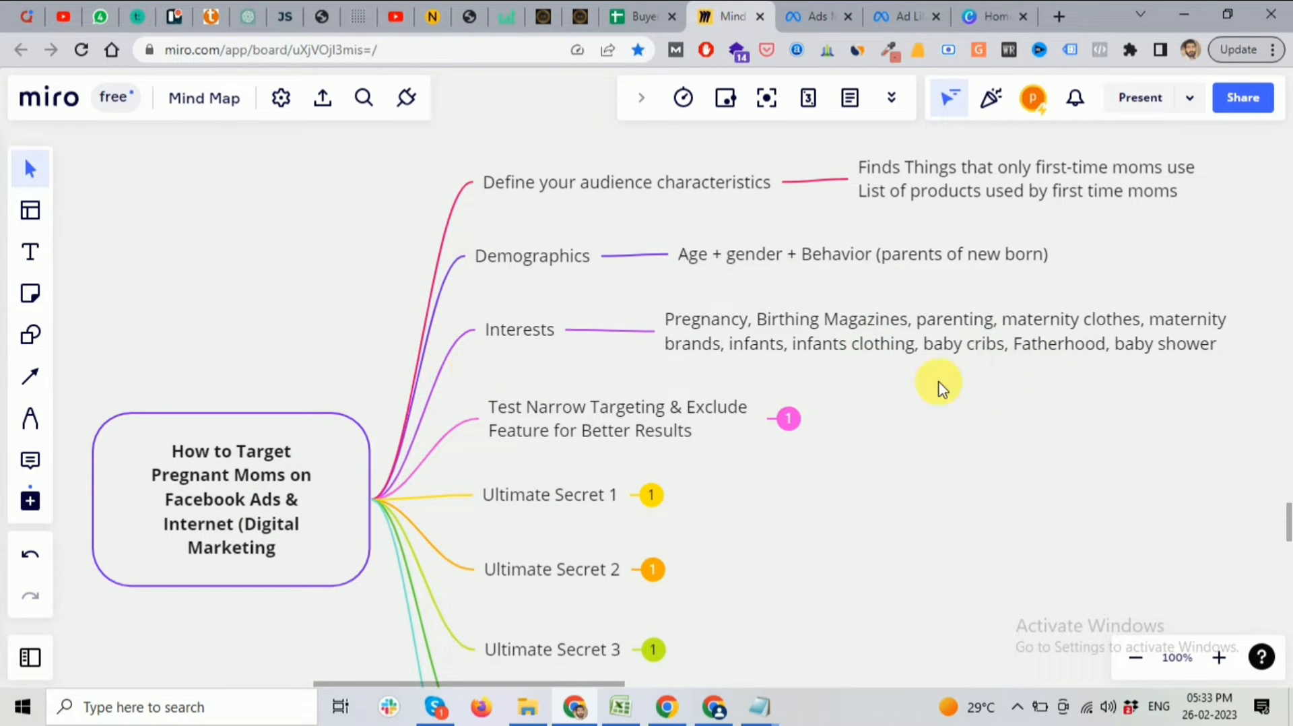
click(807, 14)
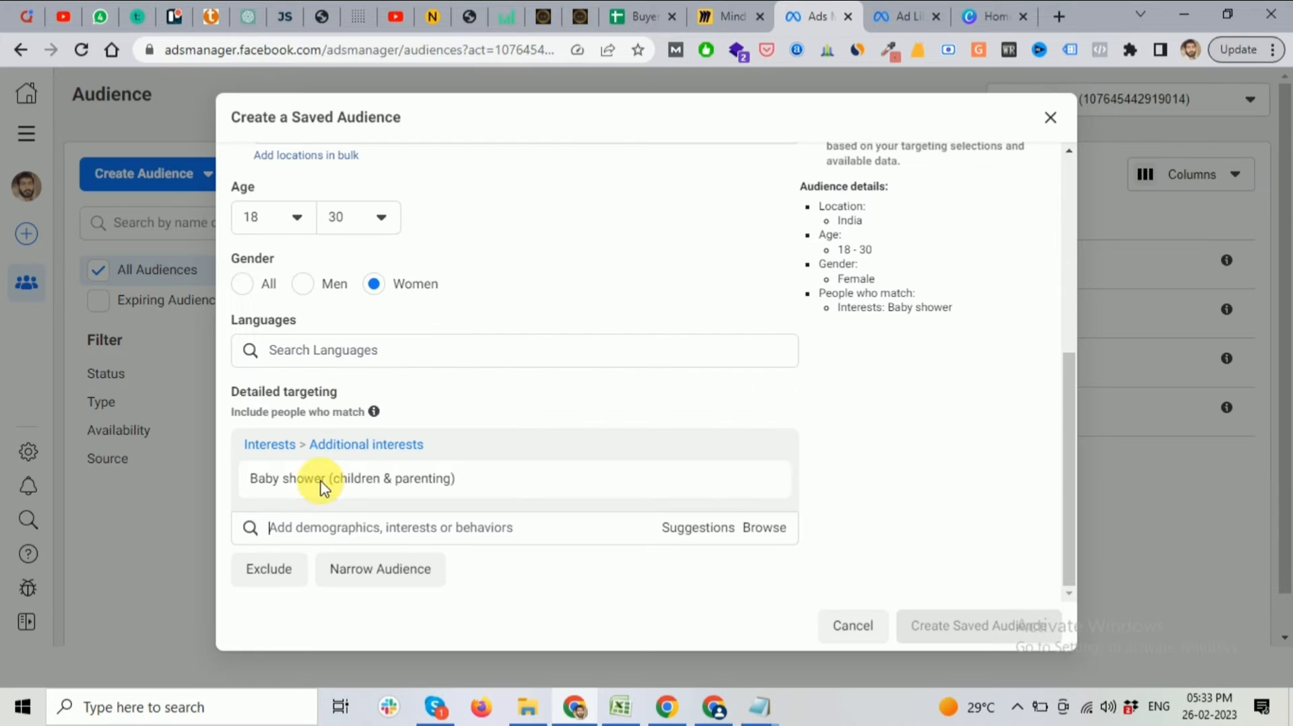
click(313, 526)
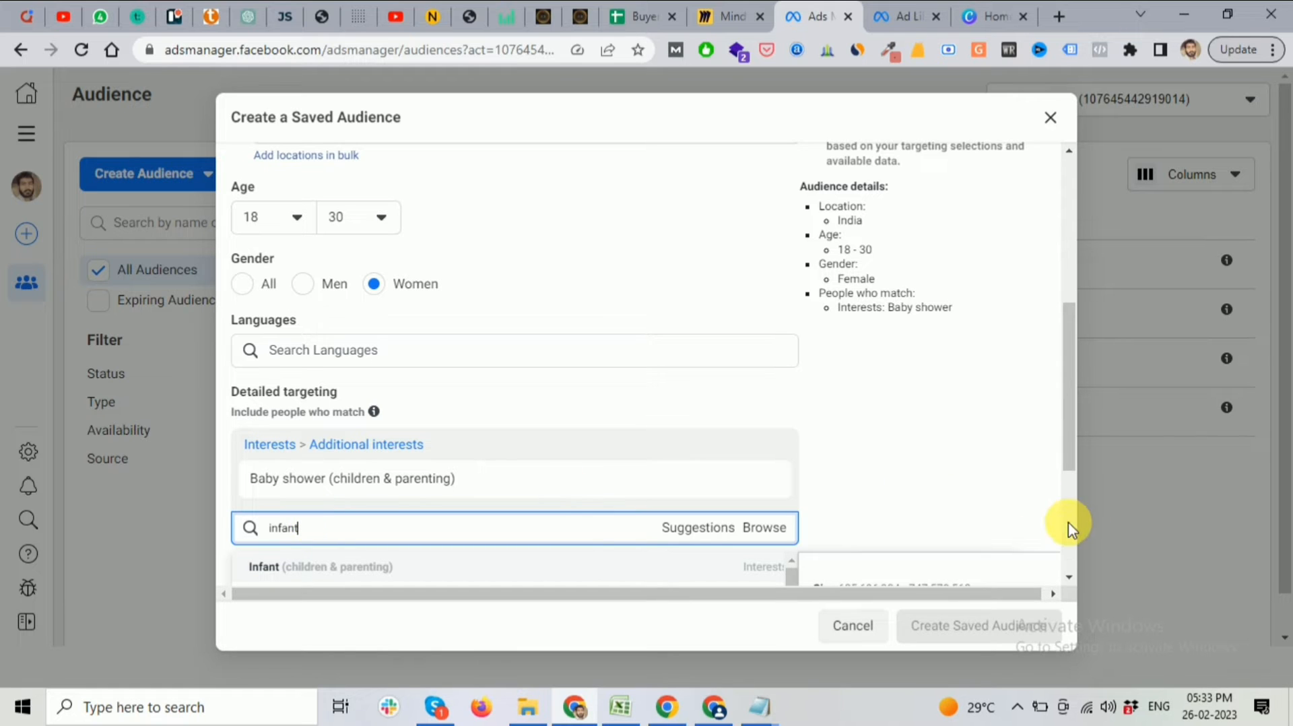
scroll(1066, 528, down, 1)
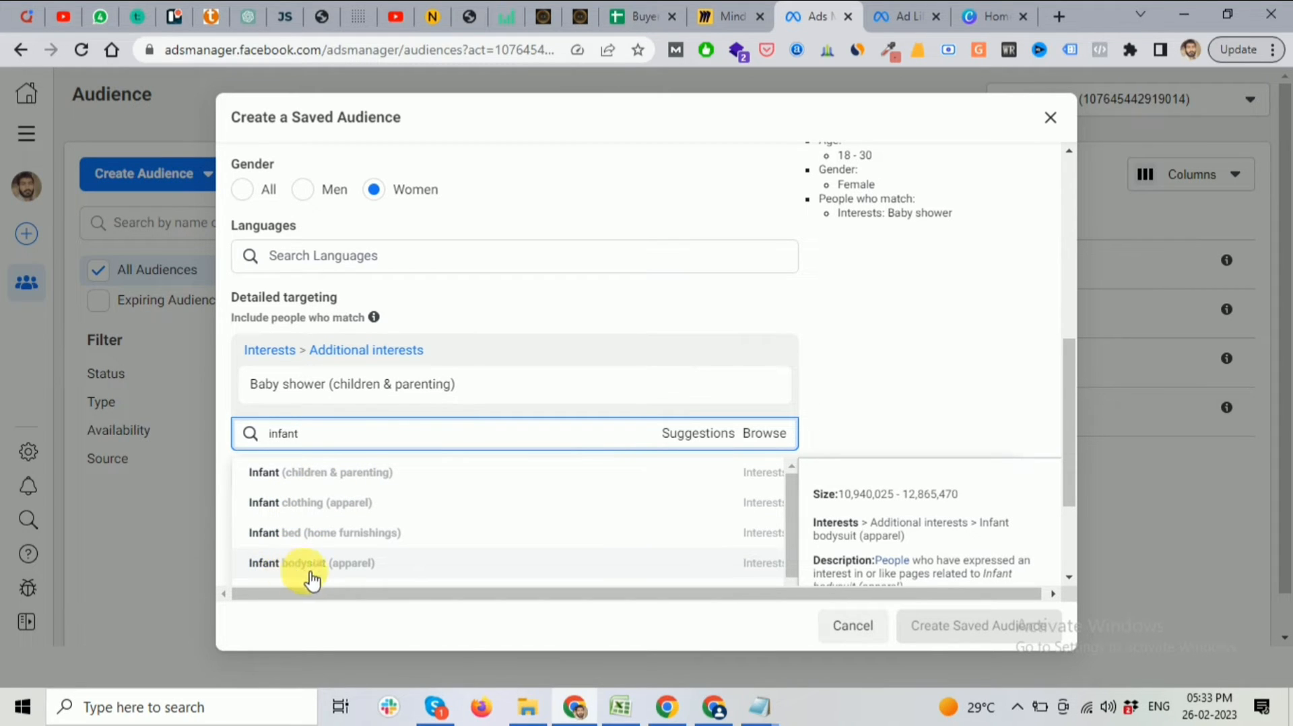
scroll(323, 559, down, 1)
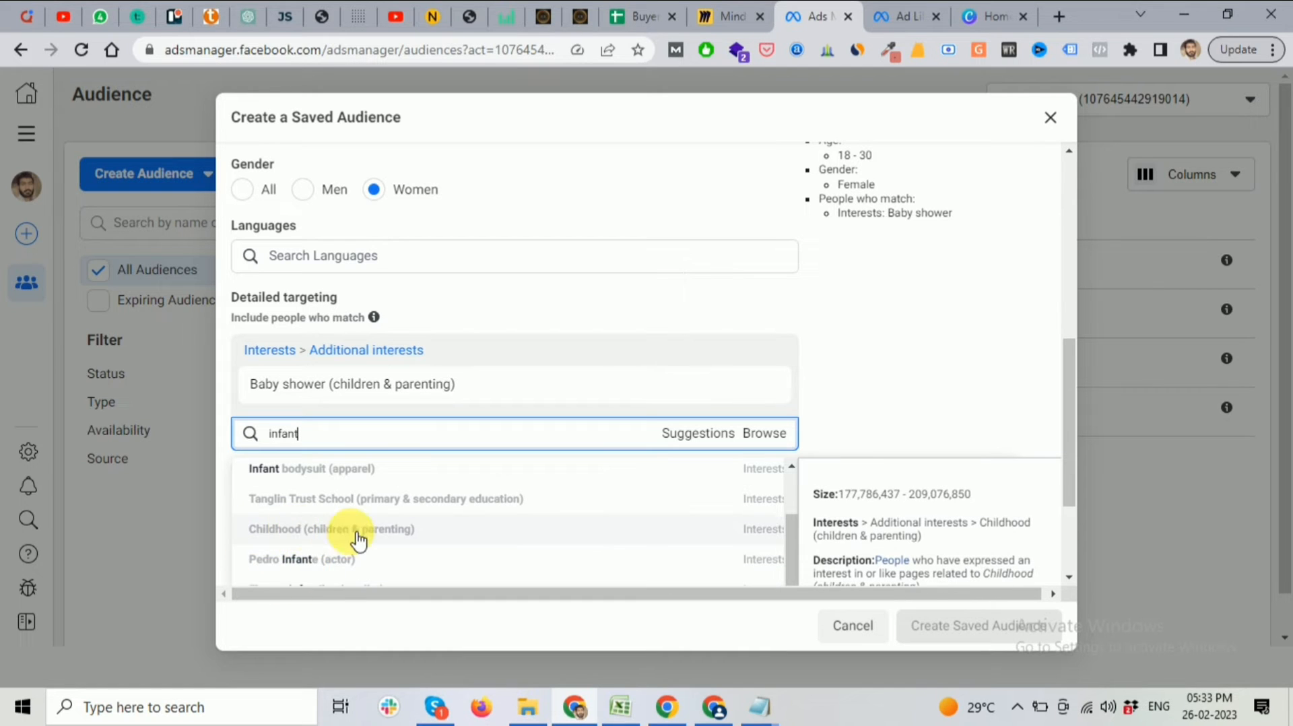
scroll(357, 539, up, 1)
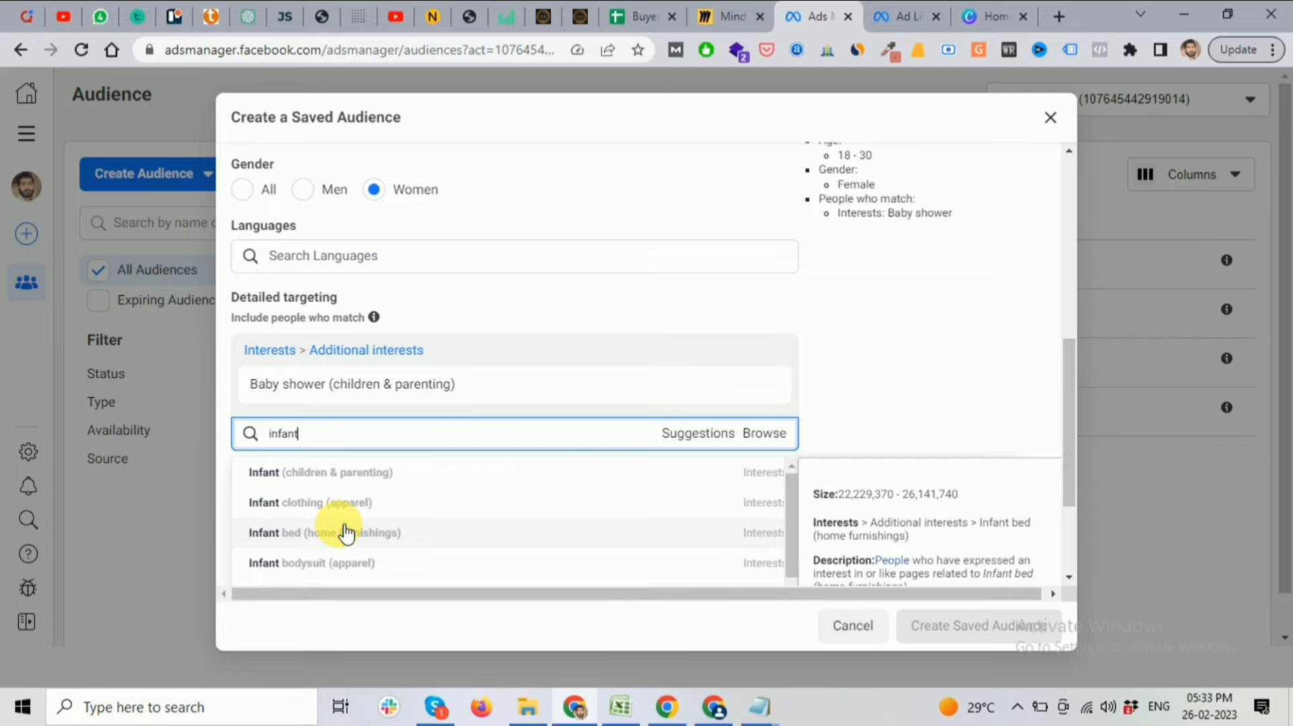
Switch to the Miro mind map and expand the "Test Narrow Targeting & Exclude Feature for Better Results" branch.
click(724, 18)
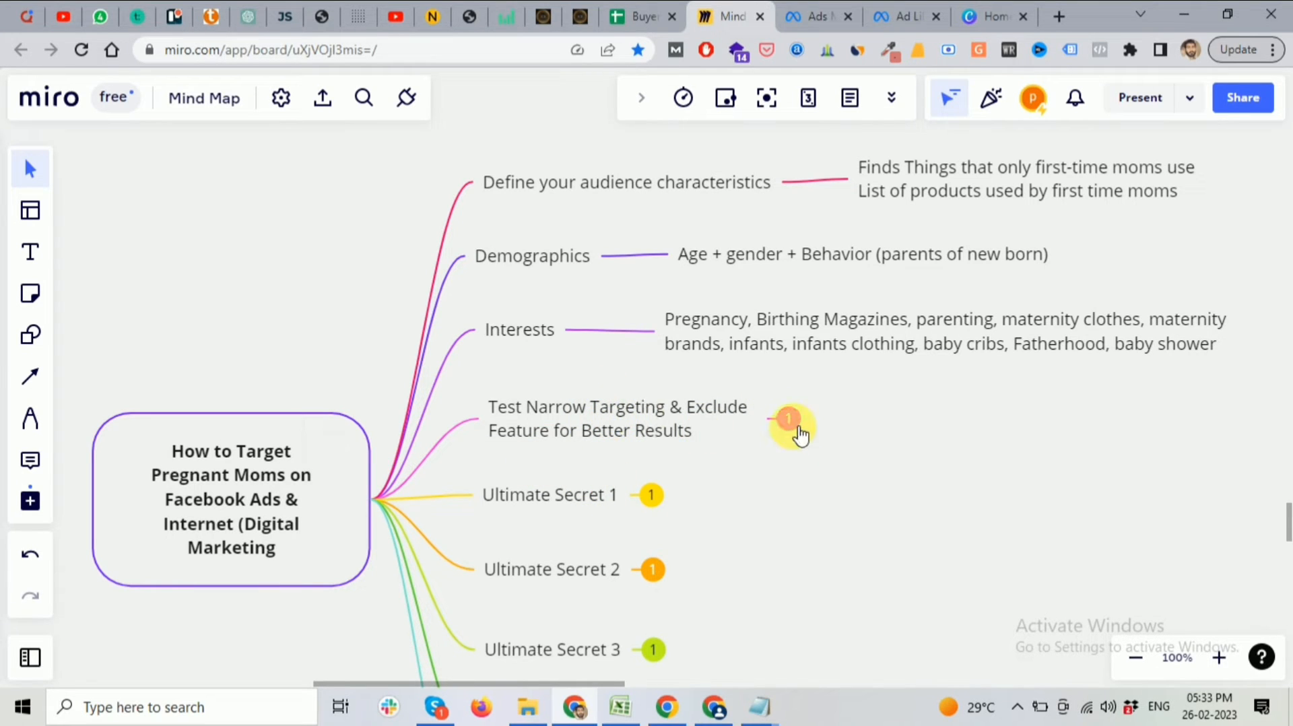
click(794, 423)
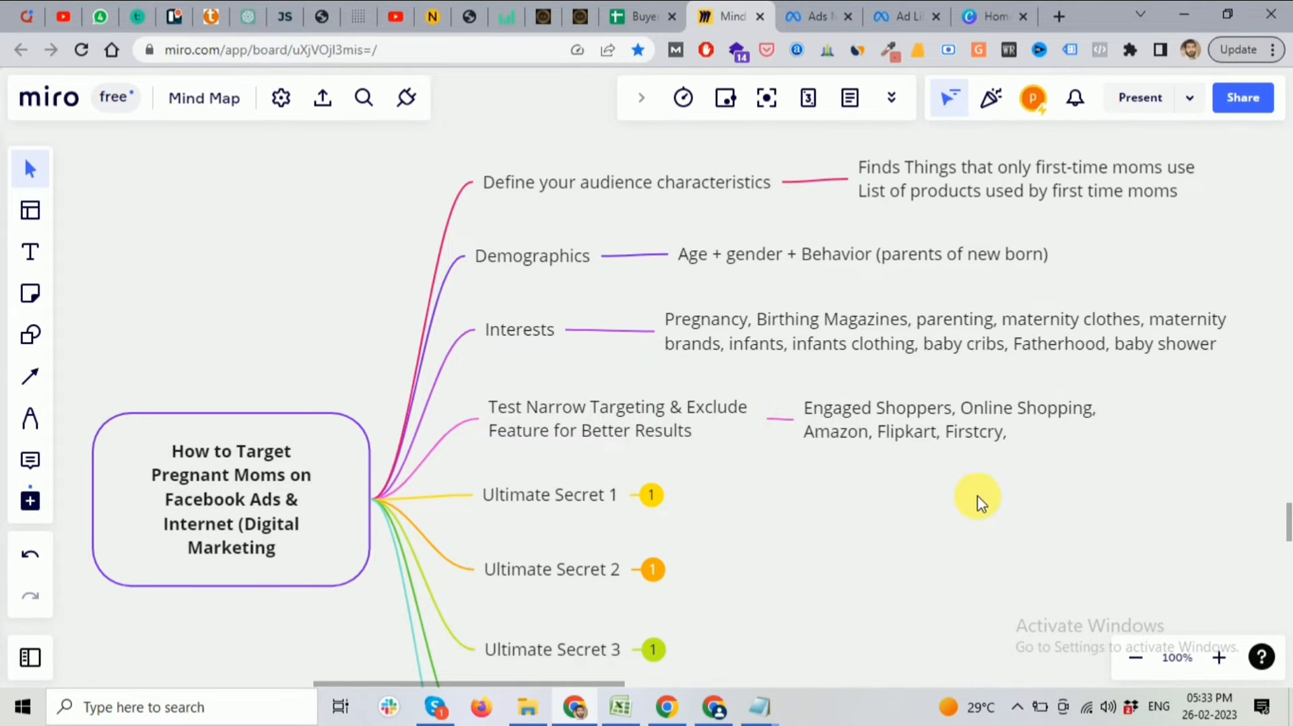
Switch back to Ads Manager and add the Infant (children & parenting) interest from the "infant" search to detailed targeting.
click(813, 18)
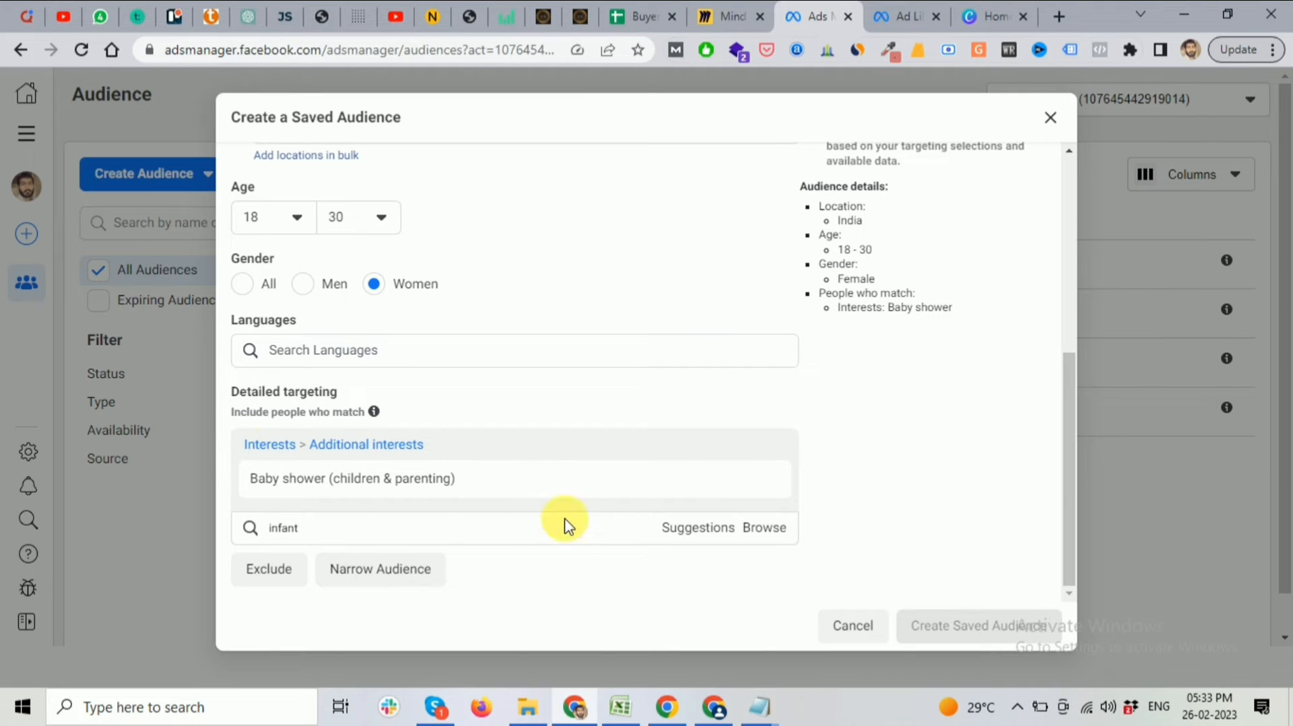
click(320, 529)
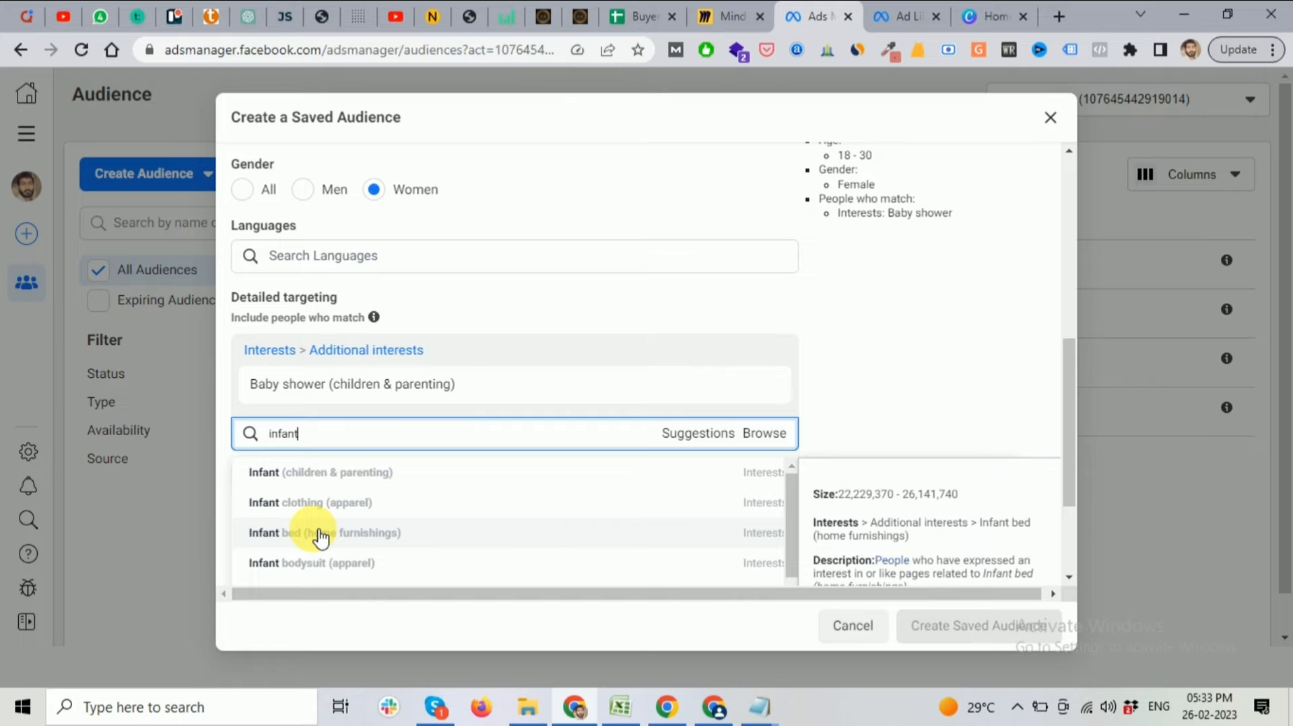
click(304, 483)
Open the detailed targeting suggestions and examine the parenting demographics and interests related to Baby shower and Infant.
click(684, 477)
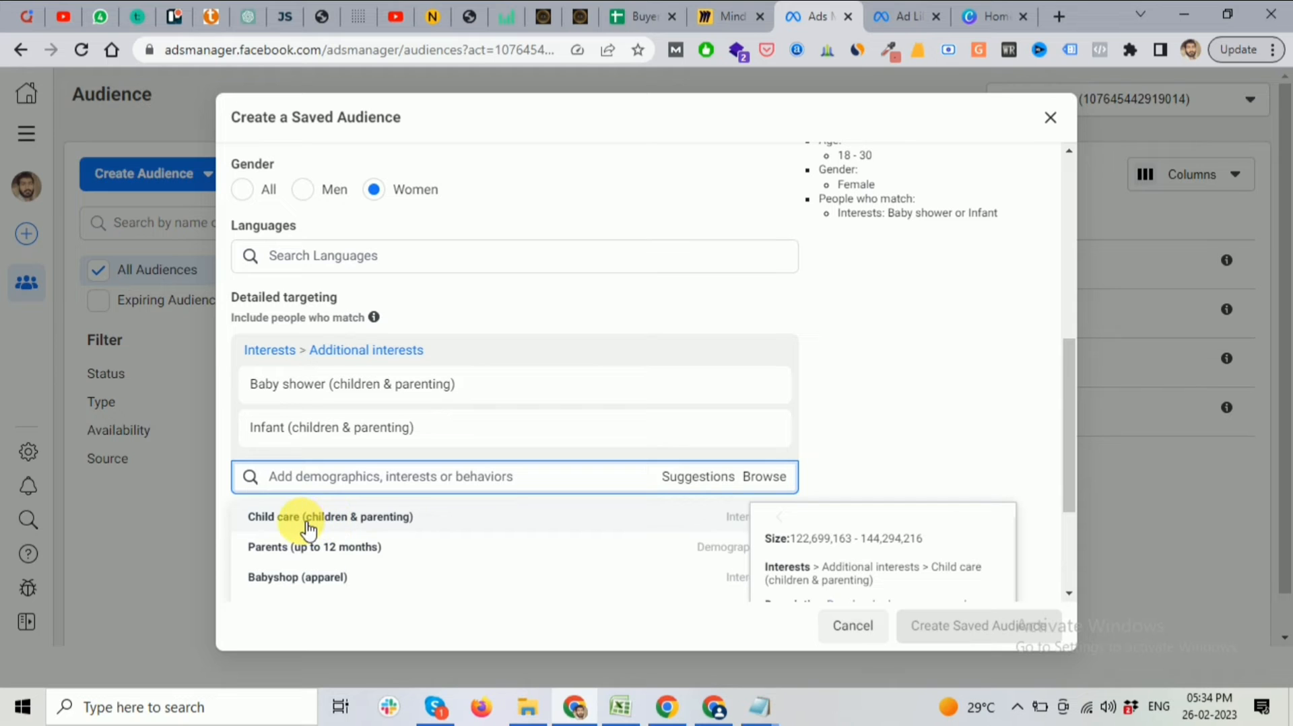
scroll(332, 593, down, 2)
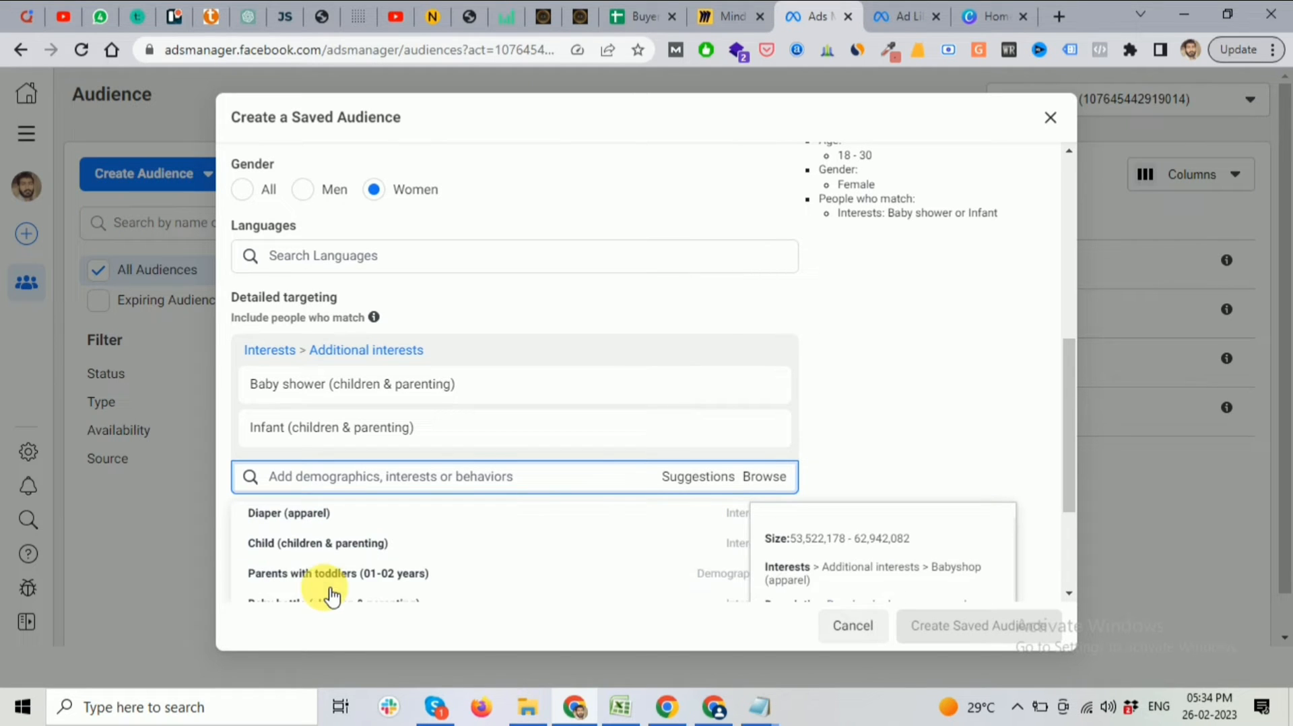
scroll(336, 592, down, 2)
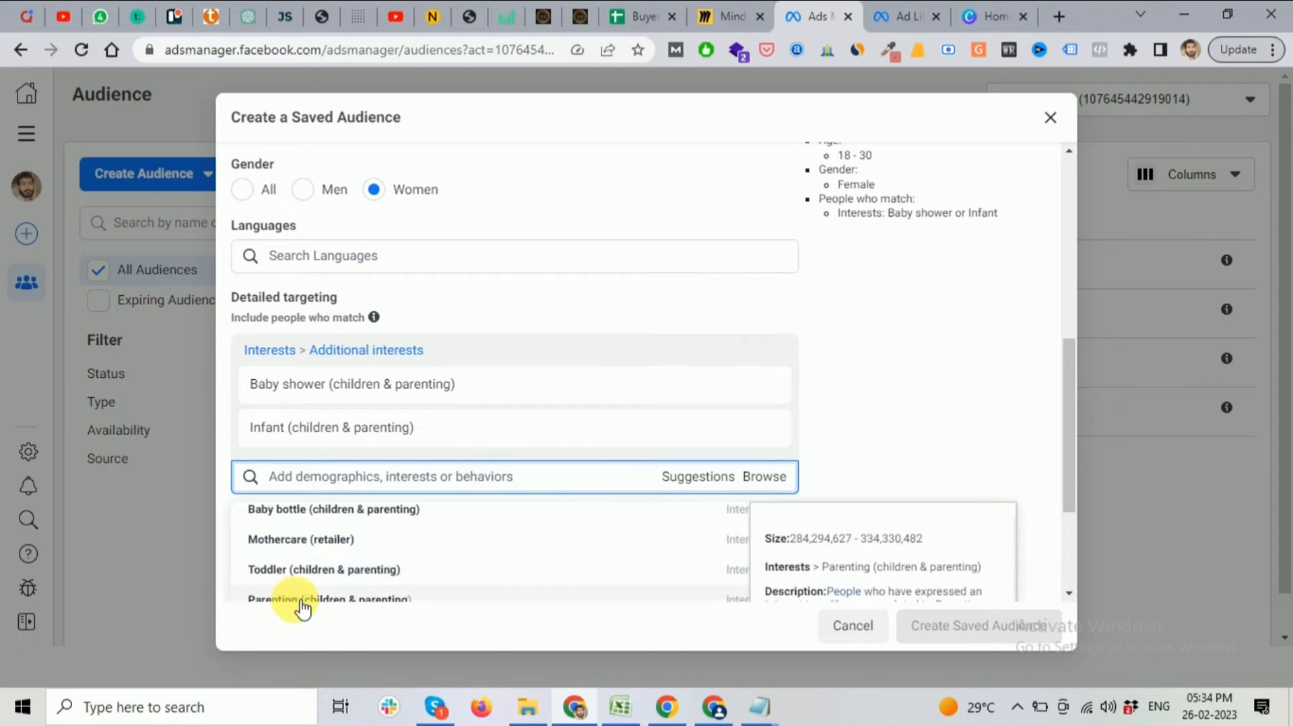
Search detailed targeting for "infant" and add the Infant bed (home furnishings) and Infant clothing (apparel) interests to the audience.
click(313, 485)
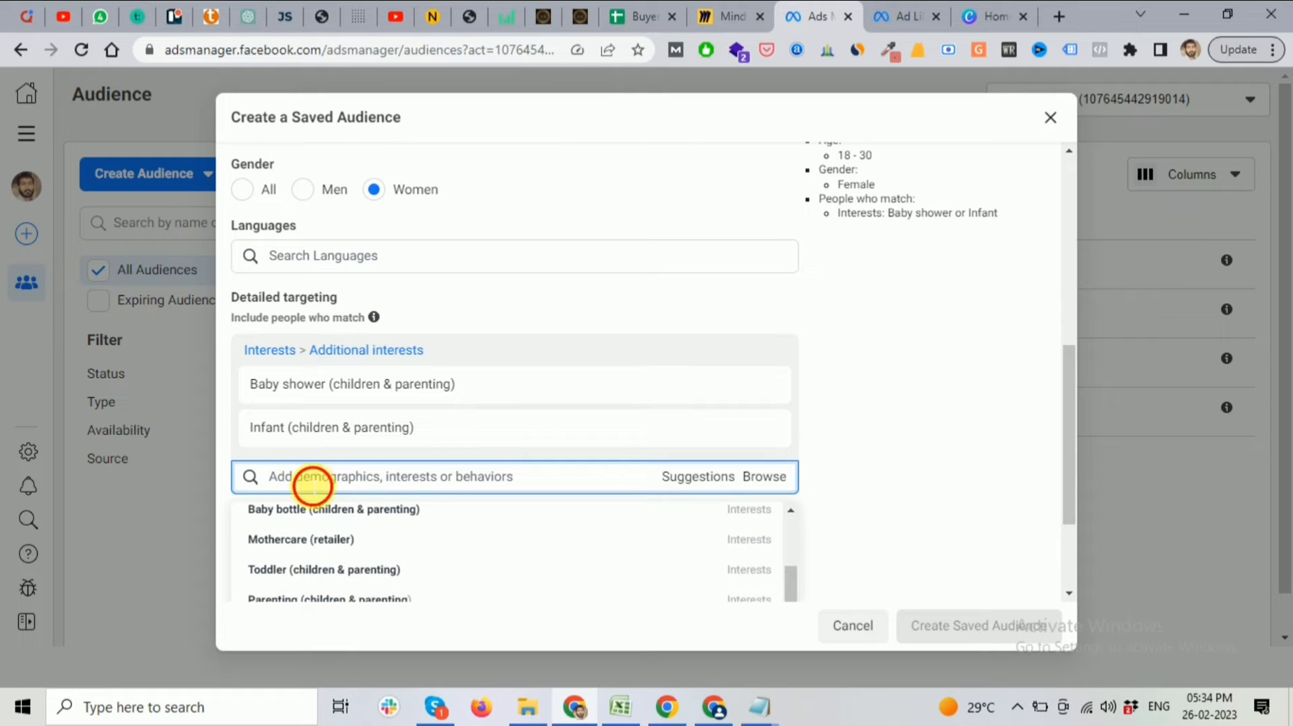
text(infant)
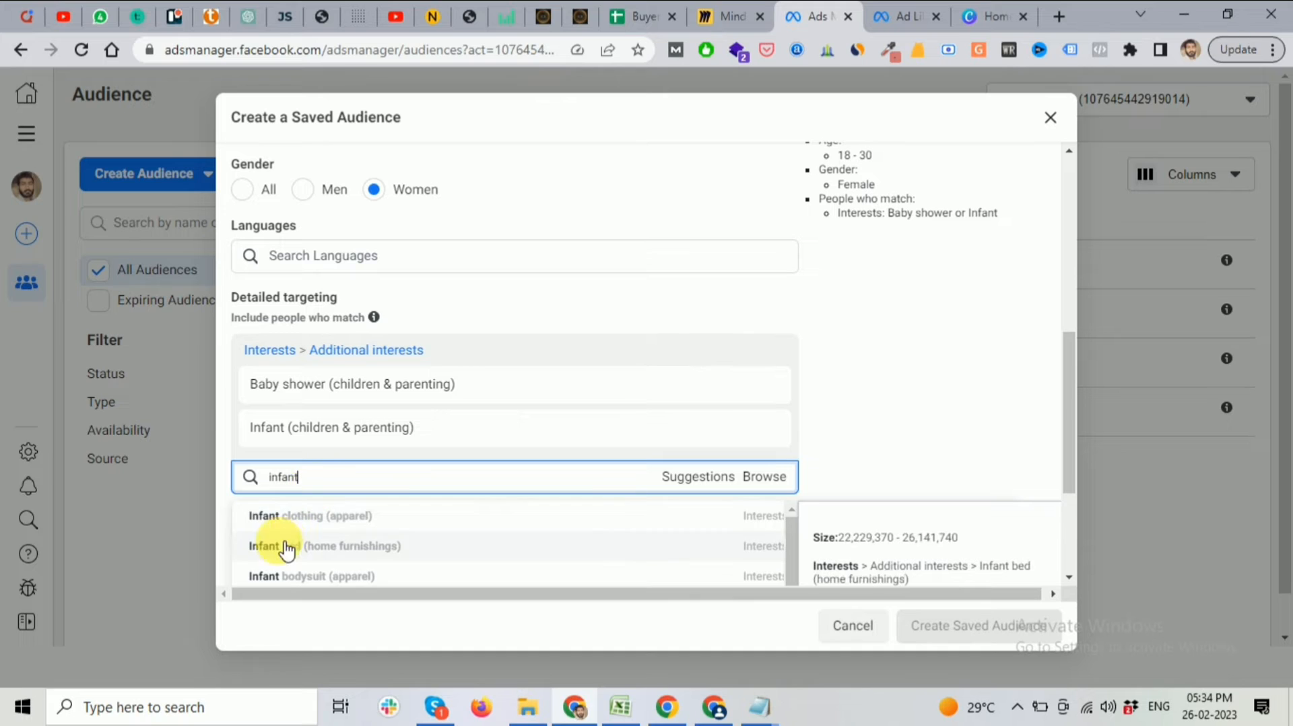
click(324, 558)
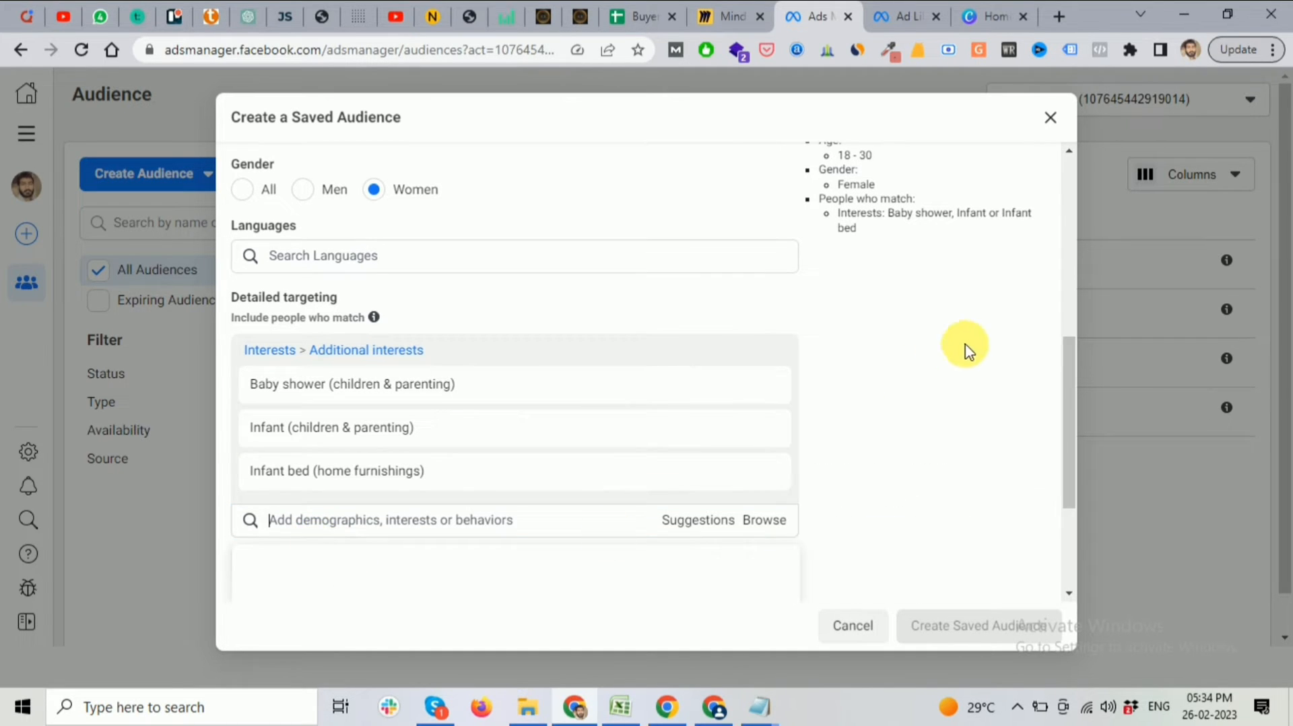
click(674, 530)
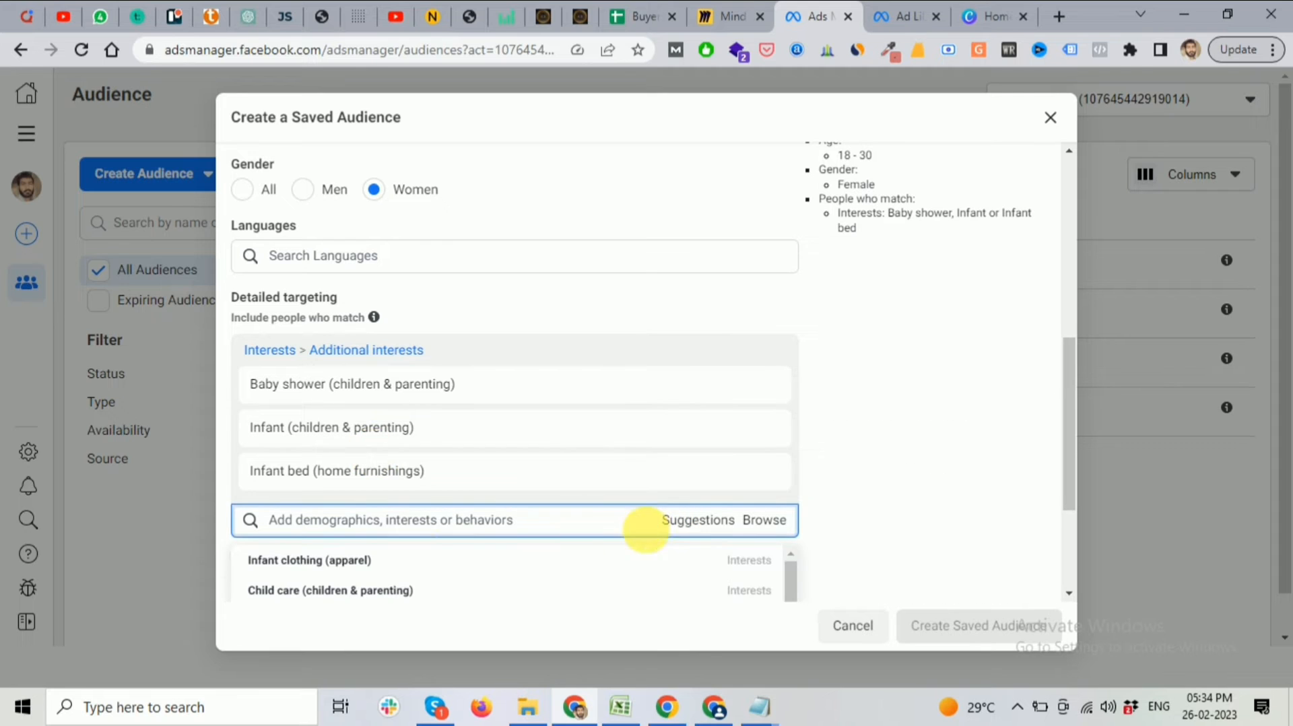
click(315, 567)
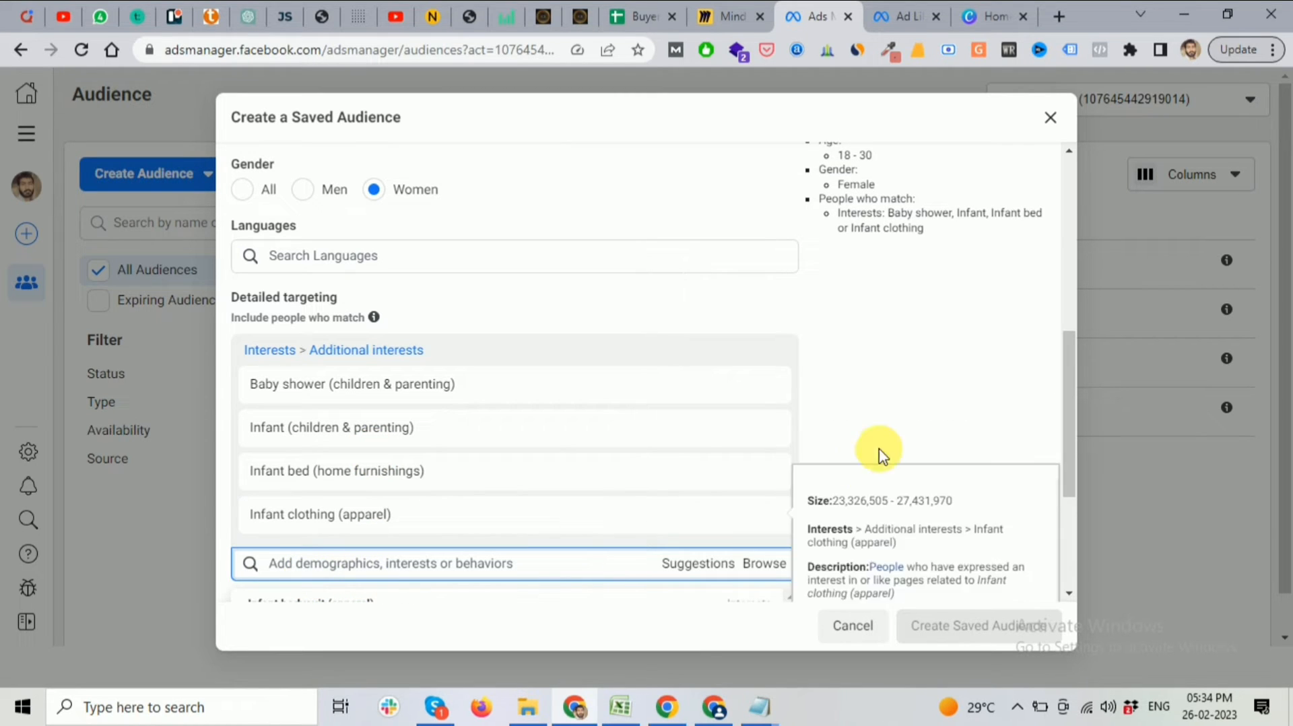
Narrow the audience with a must-also-match condition, search it for "firstcry" and add the FirstCry.com (children & parenting) interest.
scroll(1071, 426, down, 1)
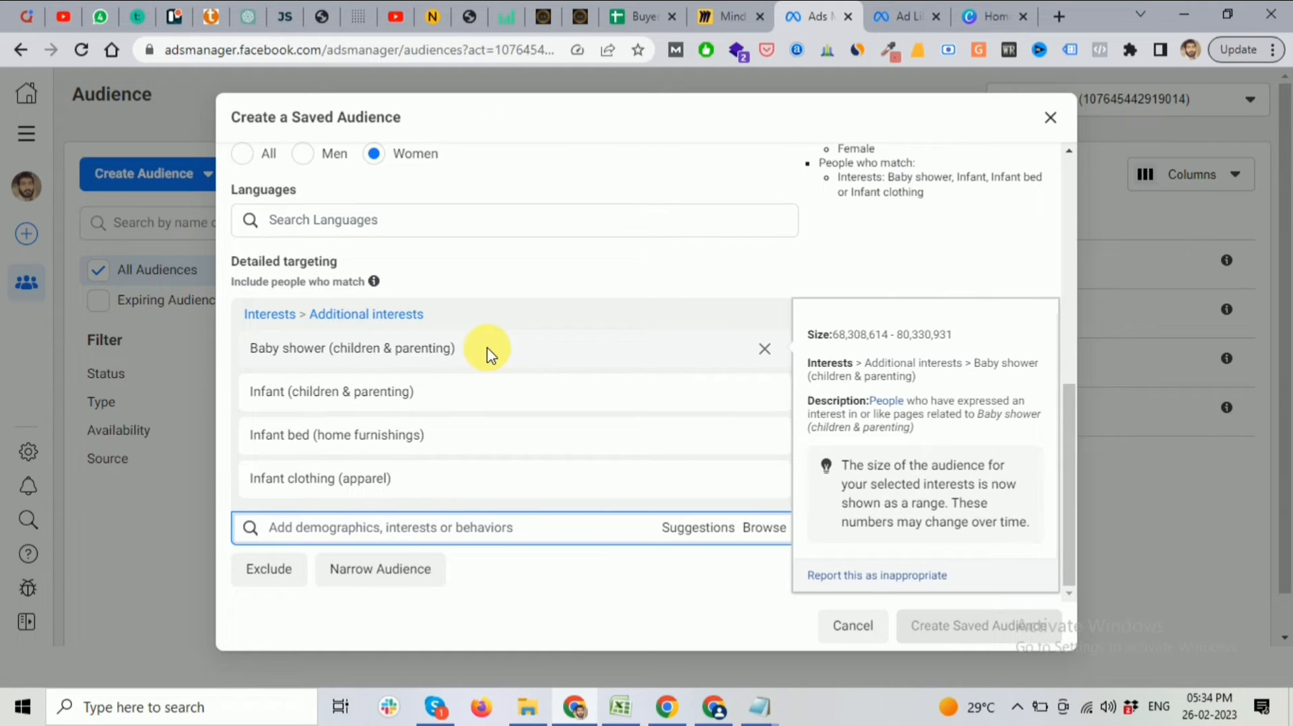
click(361, 570)
scroll(1069, 447, down, 2)
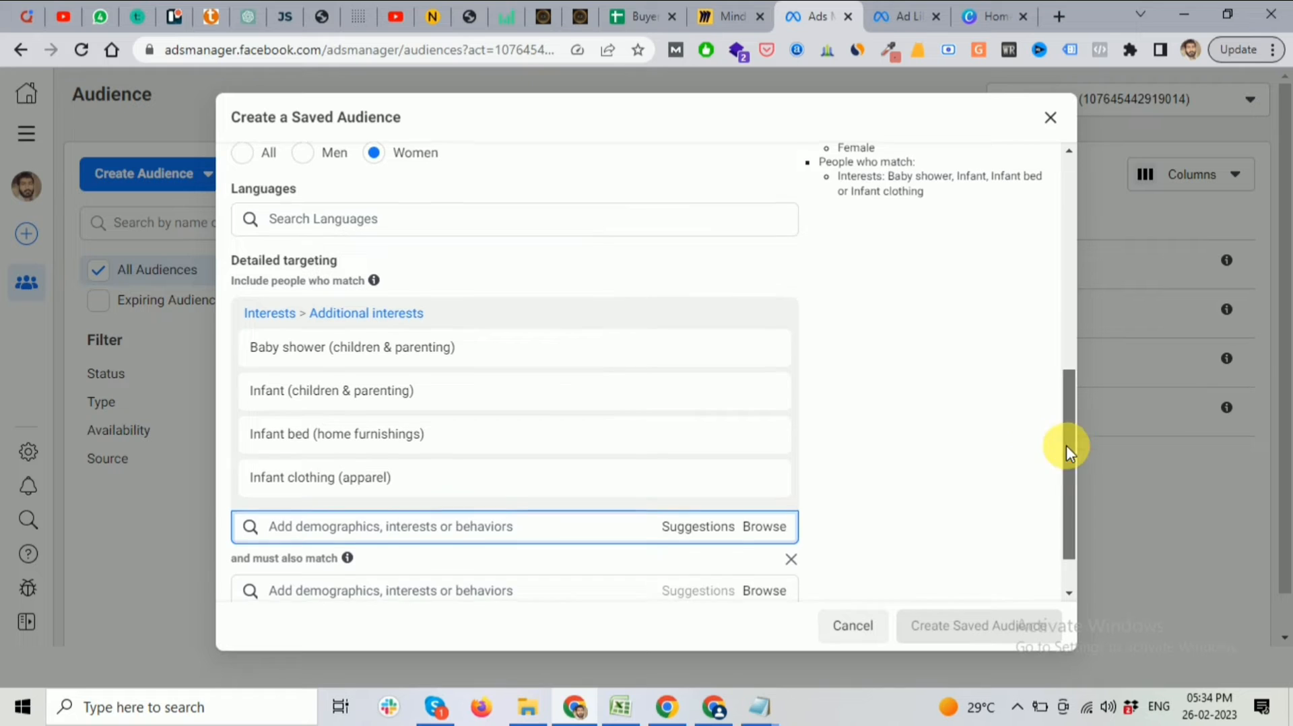
click(339, 529)
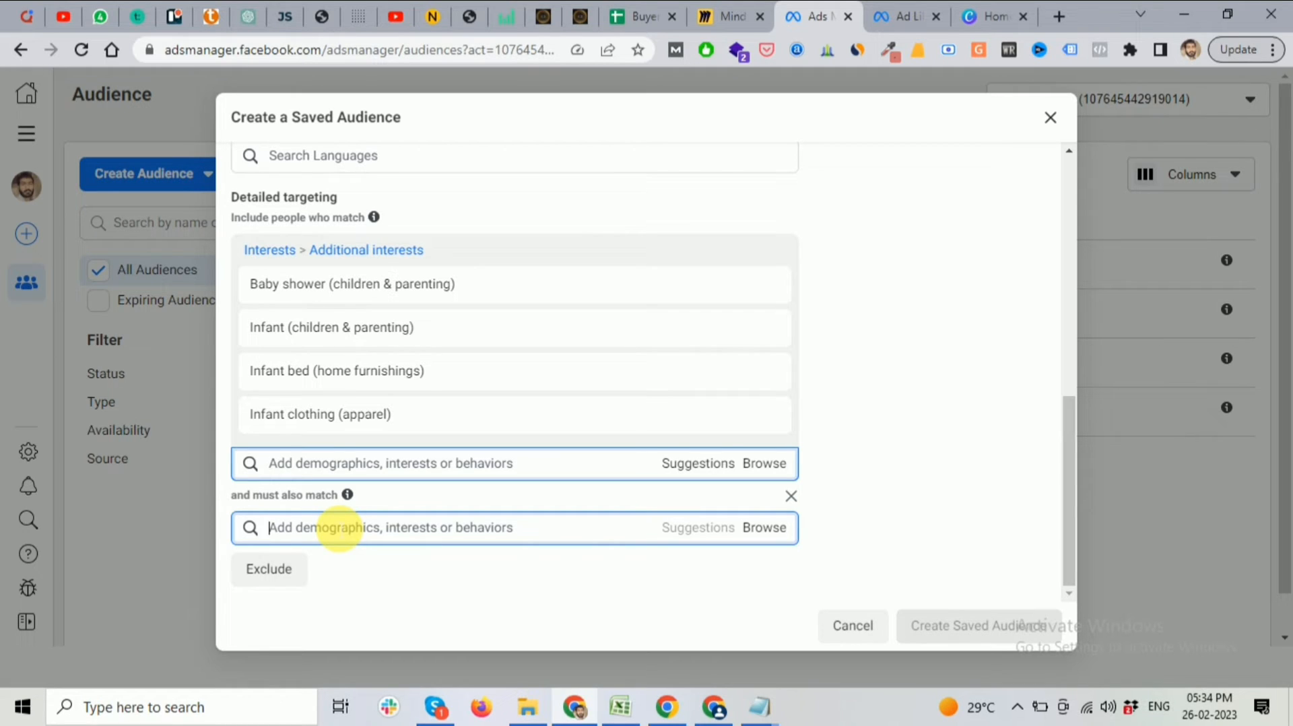
text(firstcry)
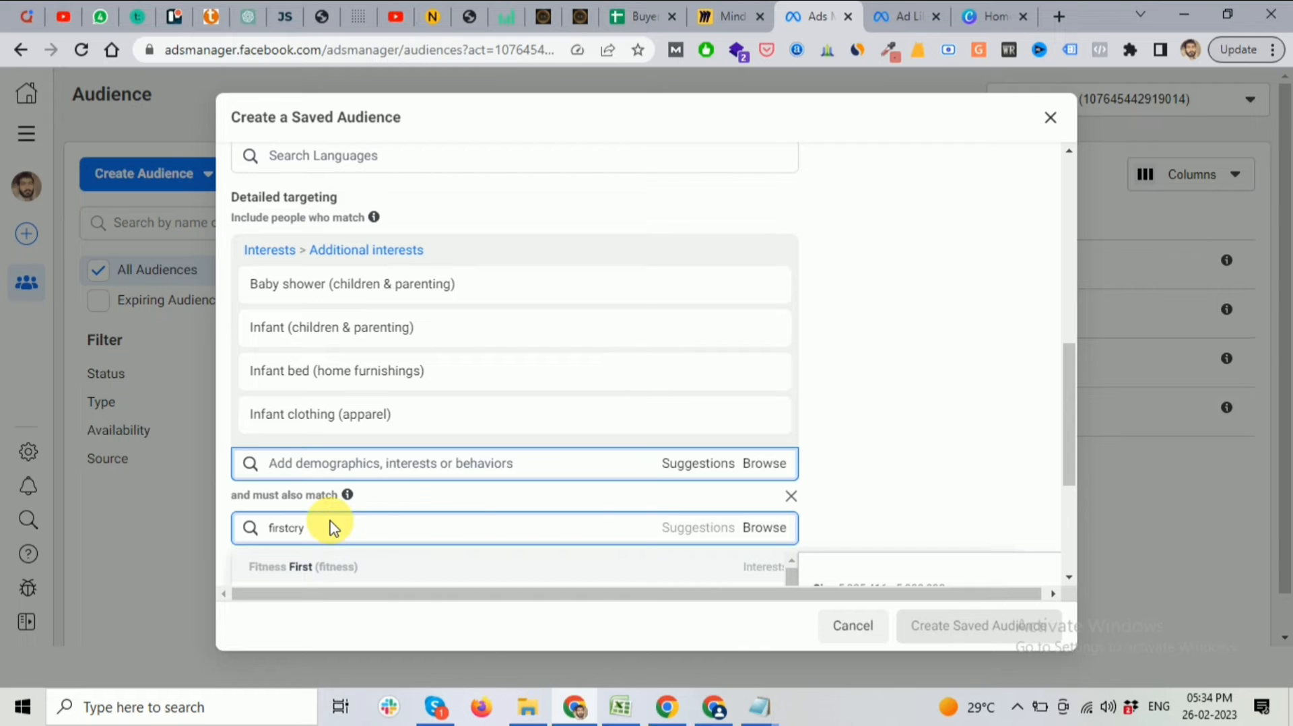
scroll(979, 546, up, 1)
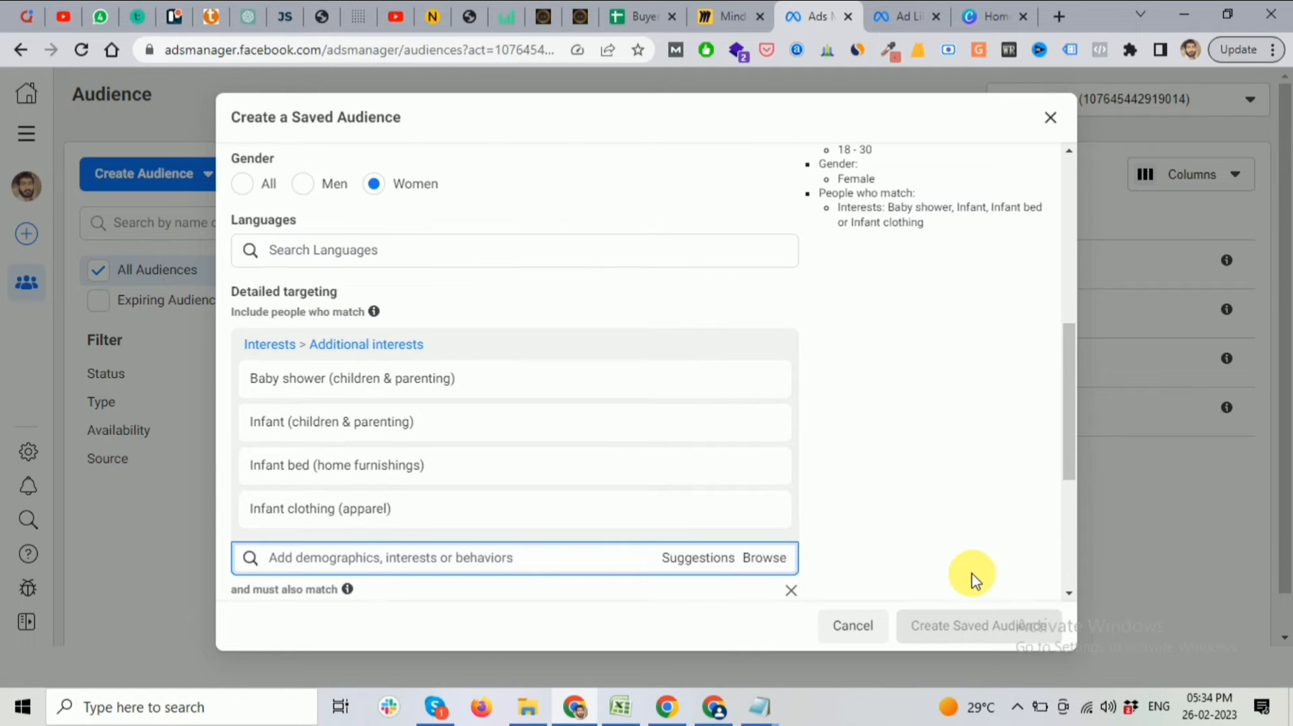
scroll(700, 575, down, 1)
scroll(694, 588, down, 3)
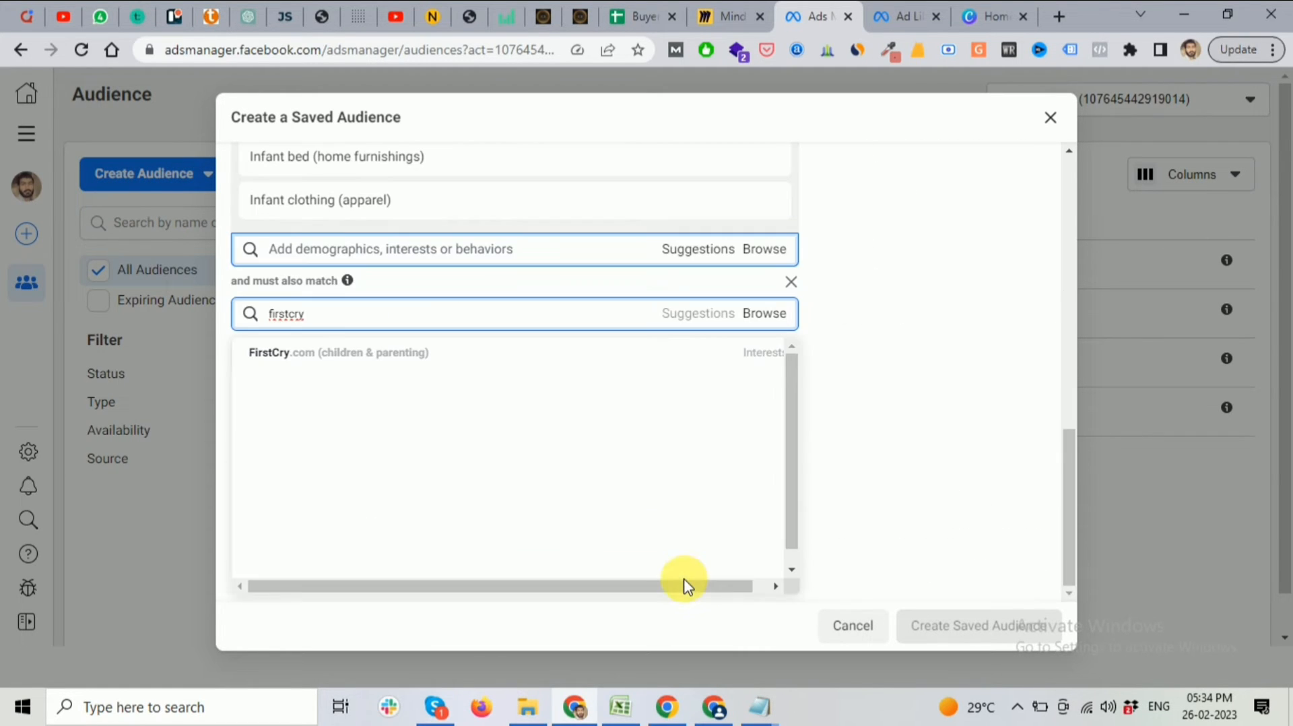
click(299, 364)
Check the estimated audience size for the narrowed saved audience.
drag(1069, 453, 1100, 229)
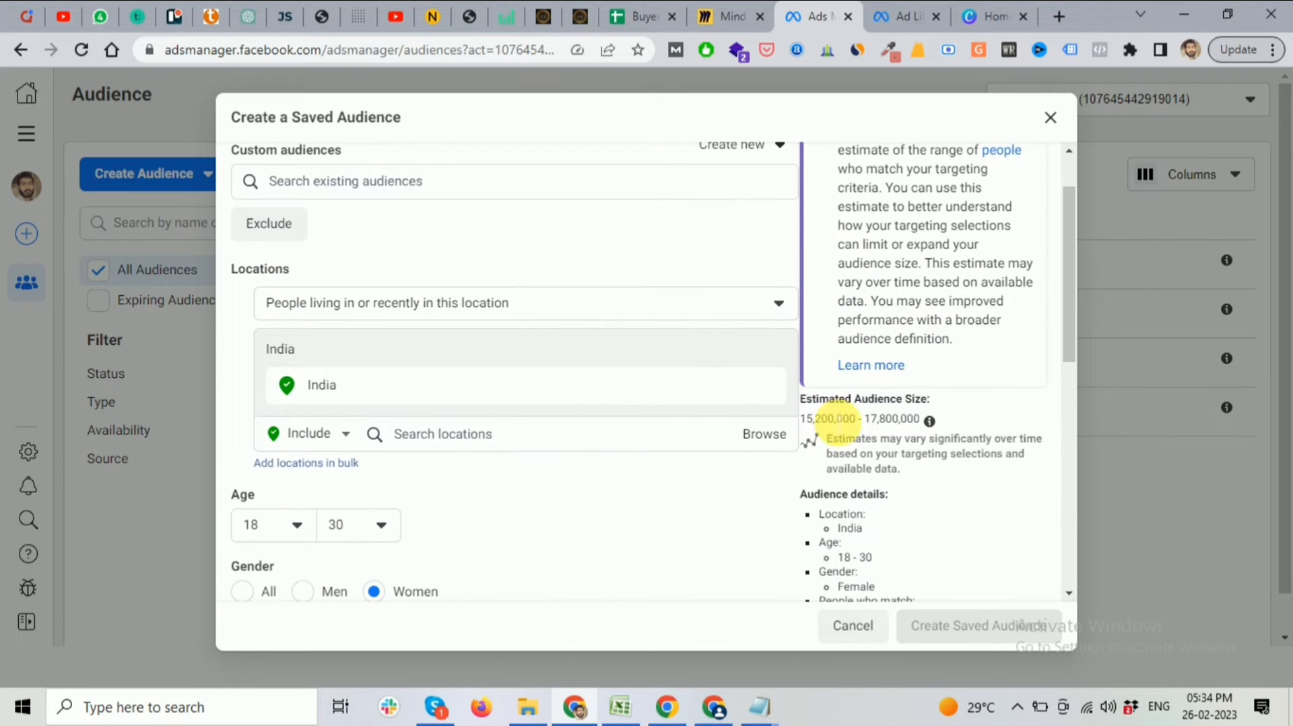
drag(817, 430, 801, 427)
click(943, 345)
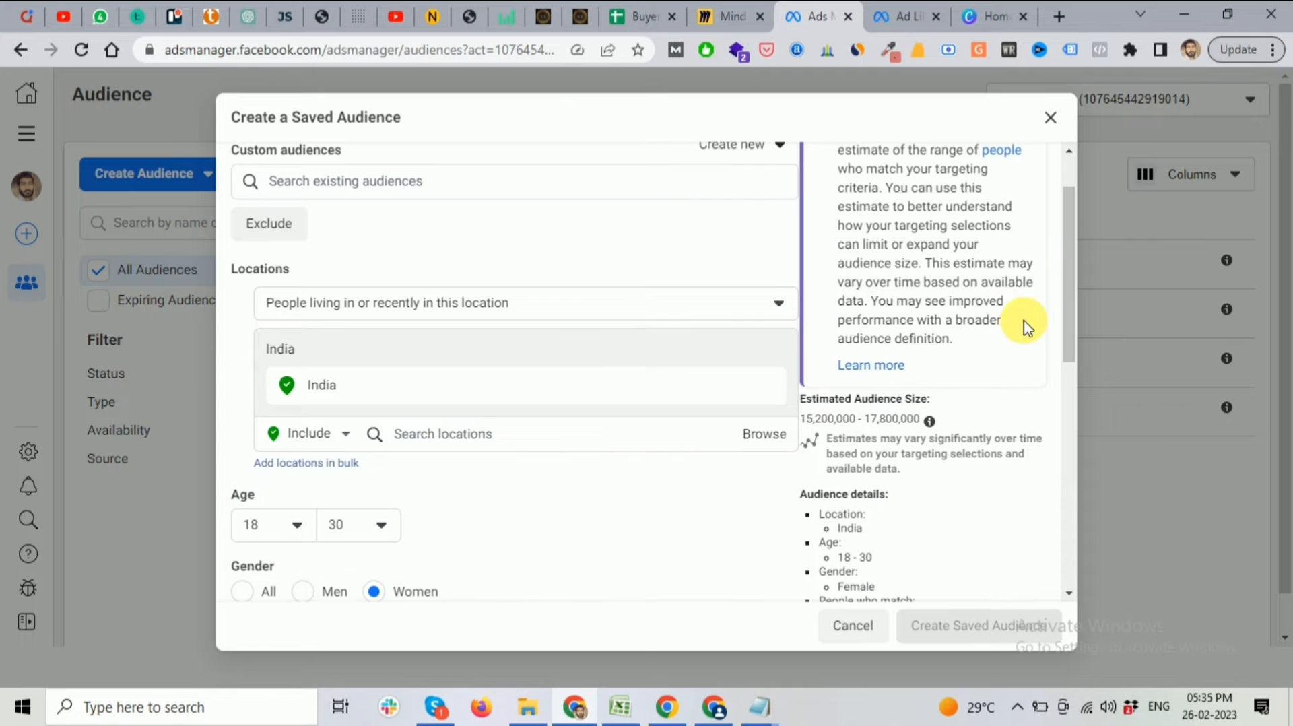
drag(1067, 293, 1061, 300)
drag(1073, 231, 1028, 173)
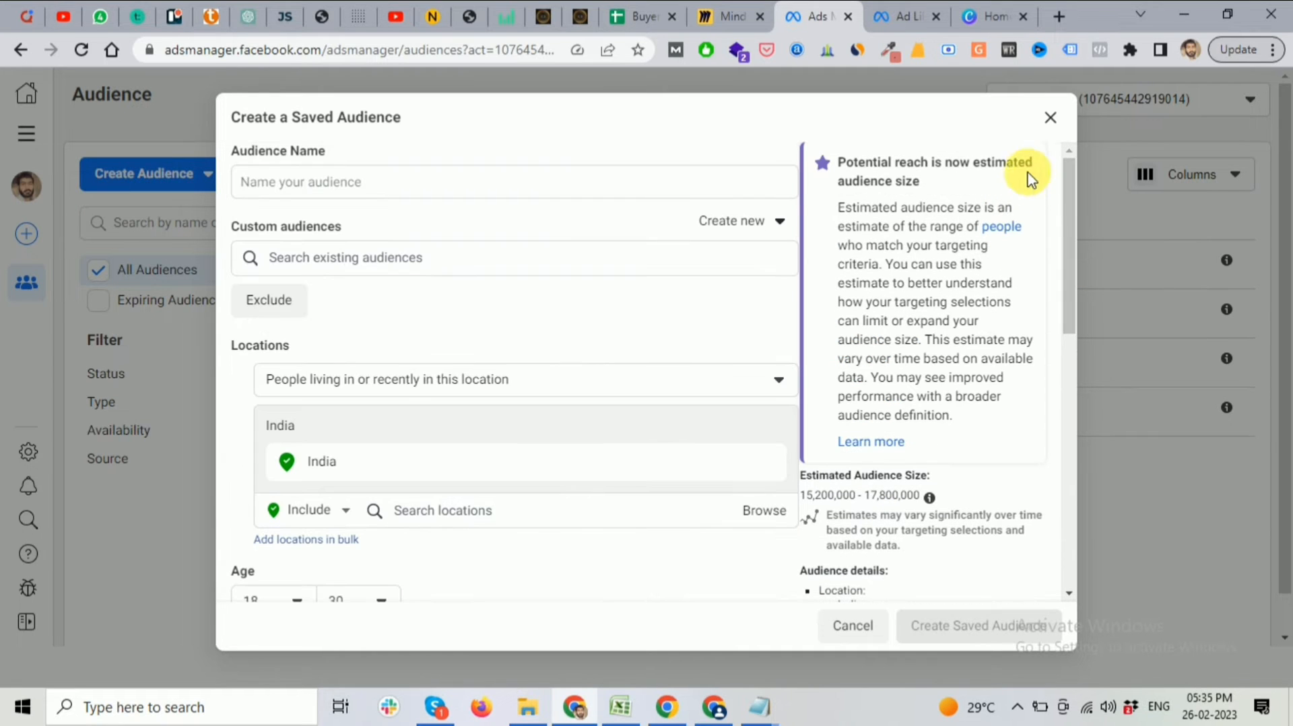
Add a further must-also-match narrowing condition beneath the FirstCry.com interest.
drag(1073, 225, 1097, 528)
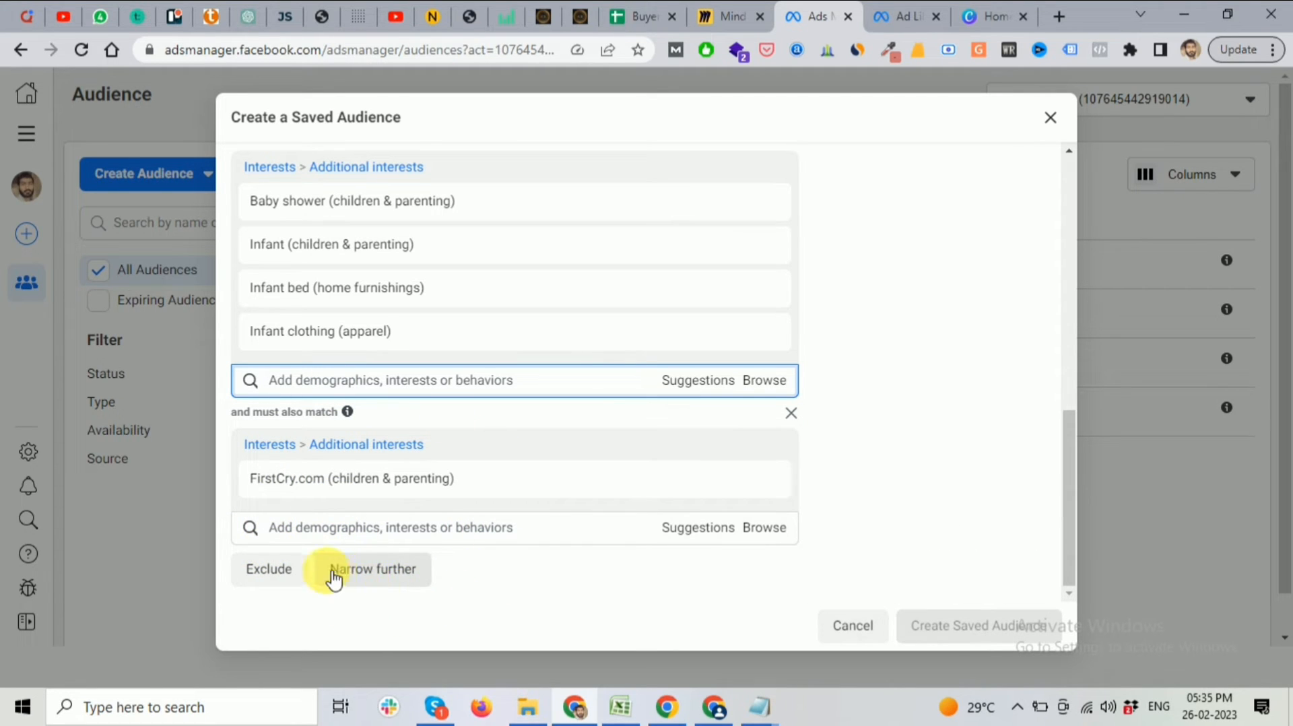
click(363, 574)
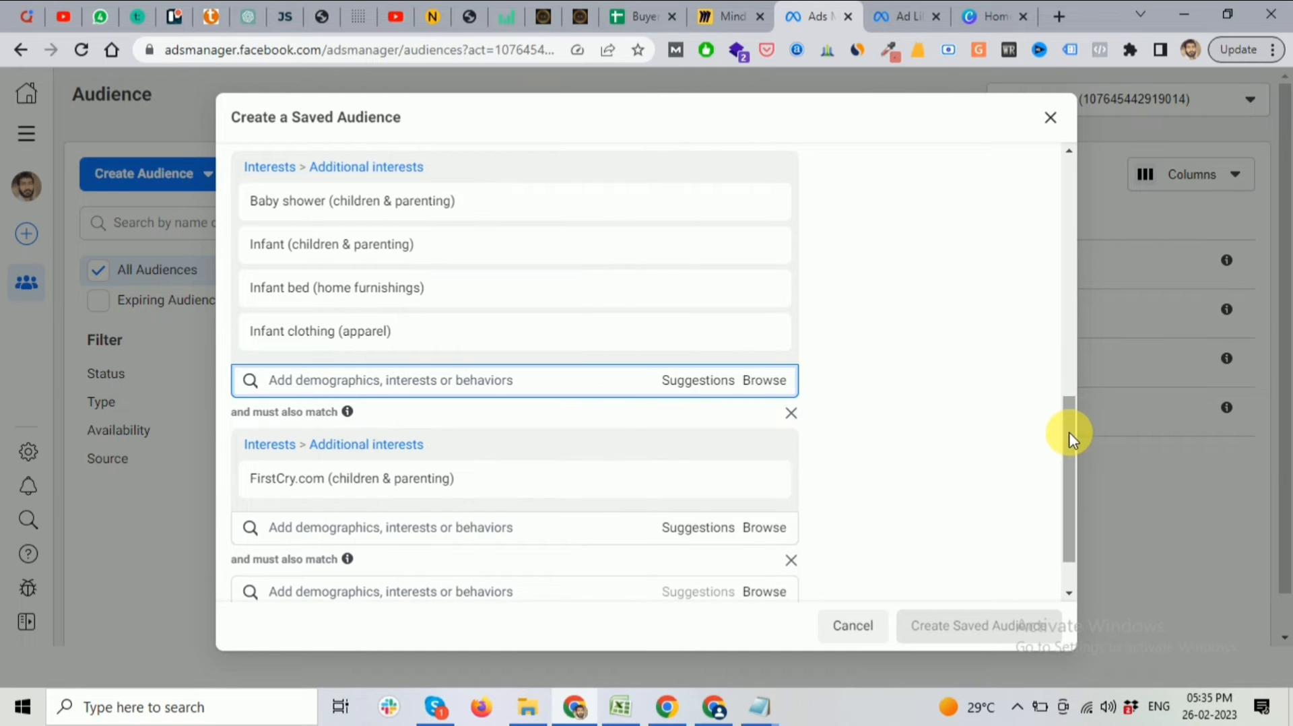
scroll(1071, 499, down, 1)
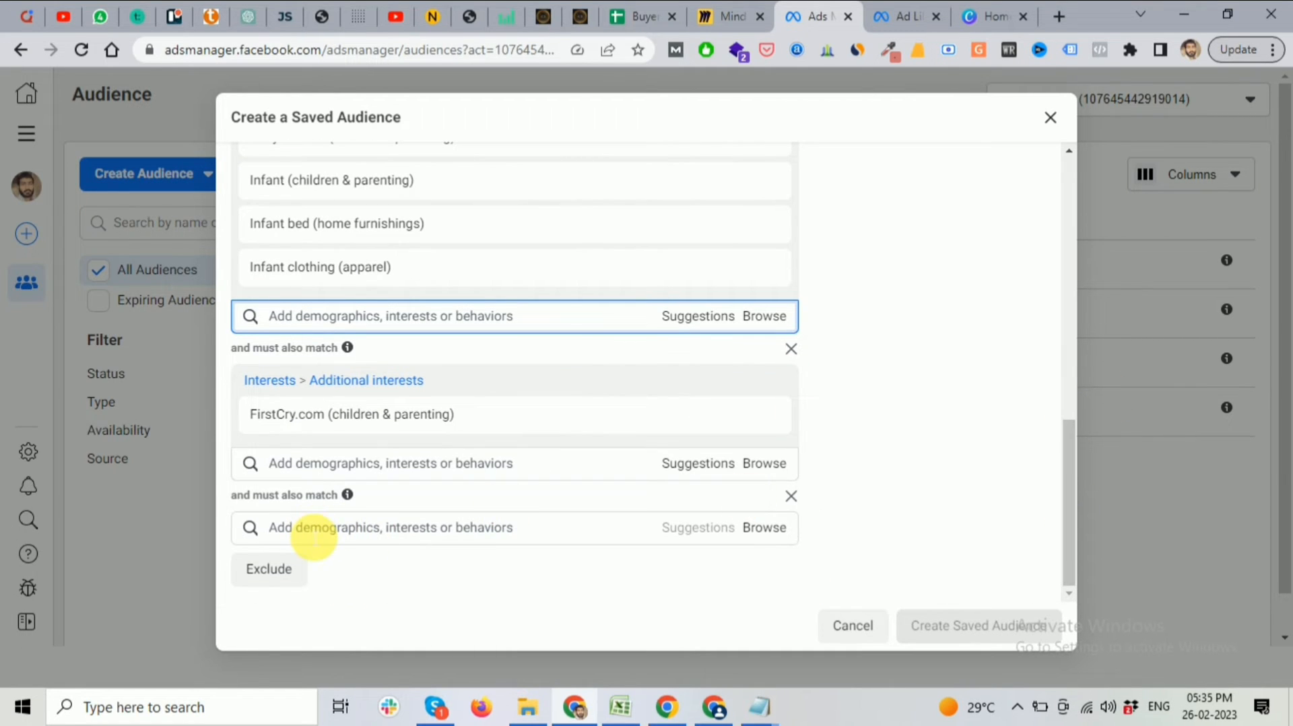
Check the Google results on products used by first time moms, and expand the Ultimate Secret 1 branch in the Miro mind map.
click(668, 707)
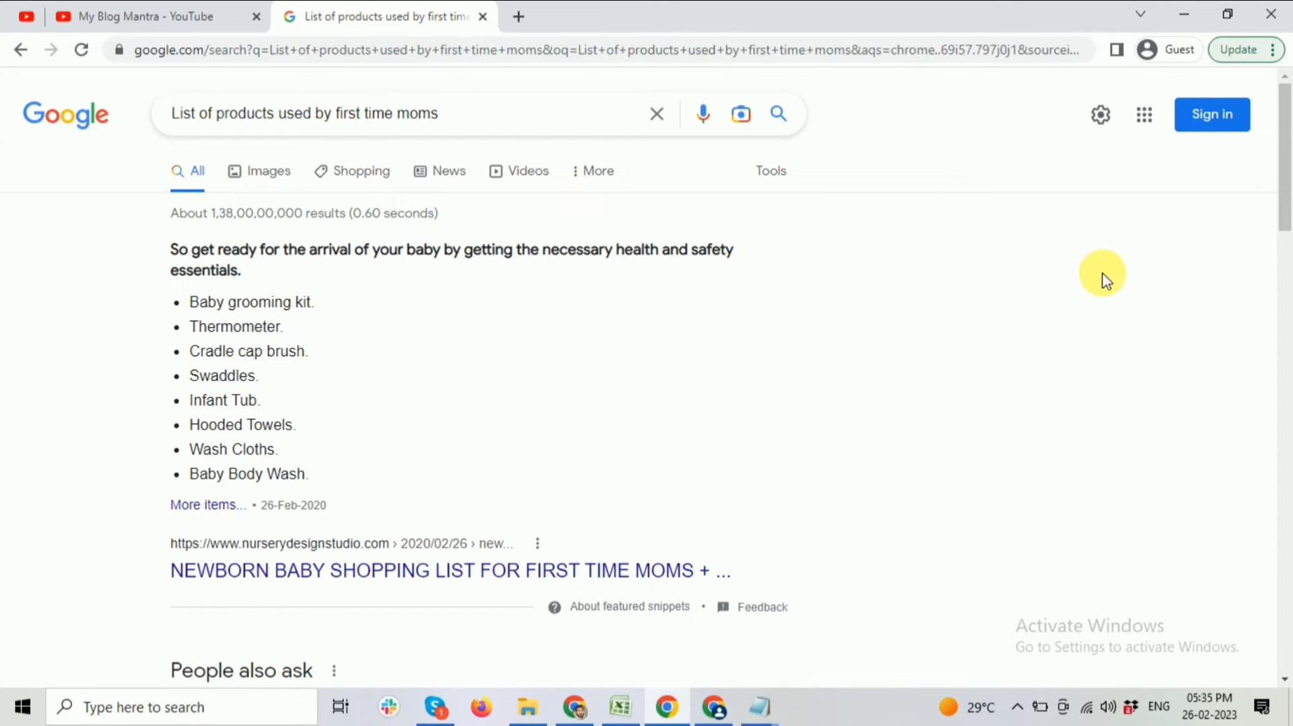
click(1185, 15)
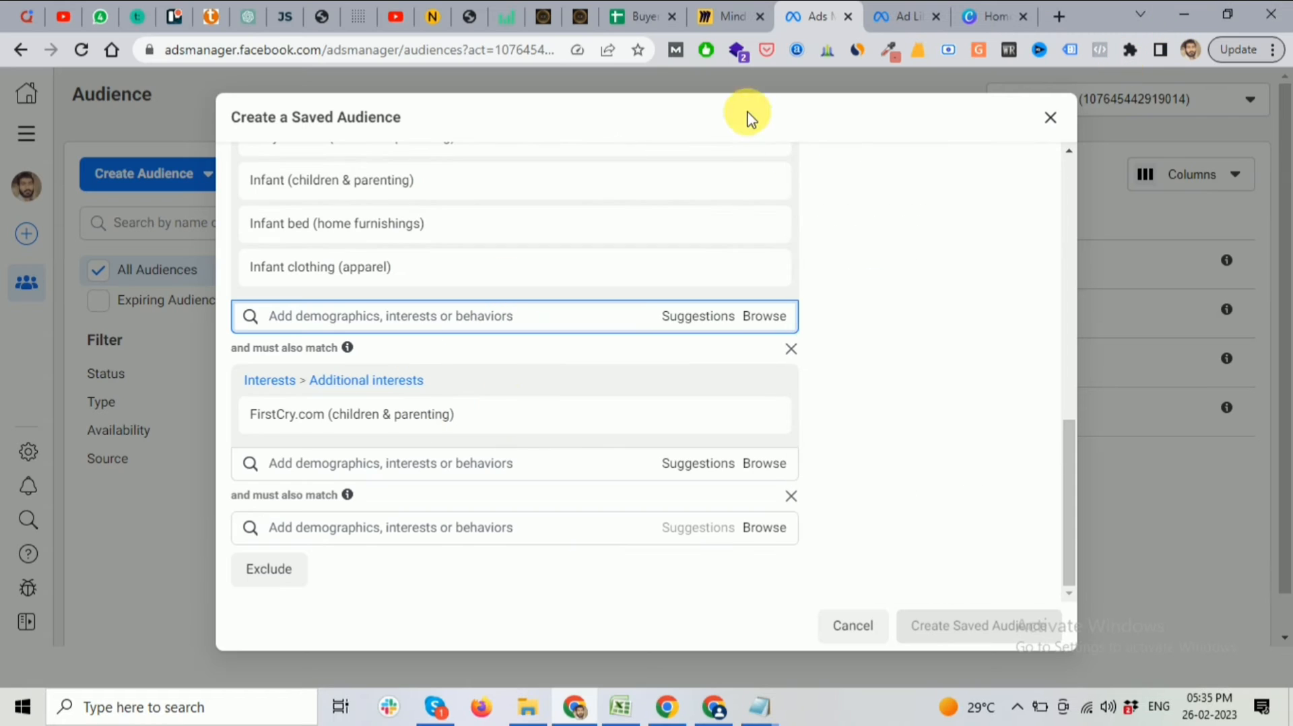
click(731, 17)
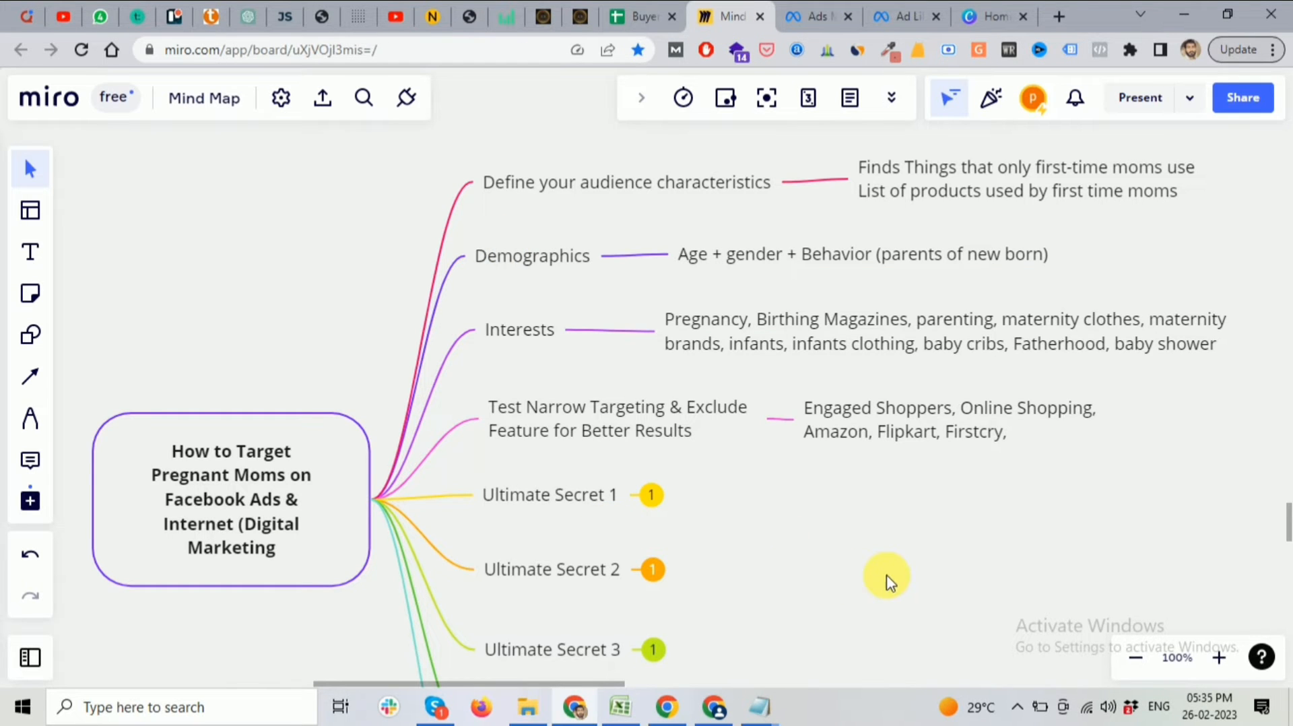
scroll(886, 581, down, 2)
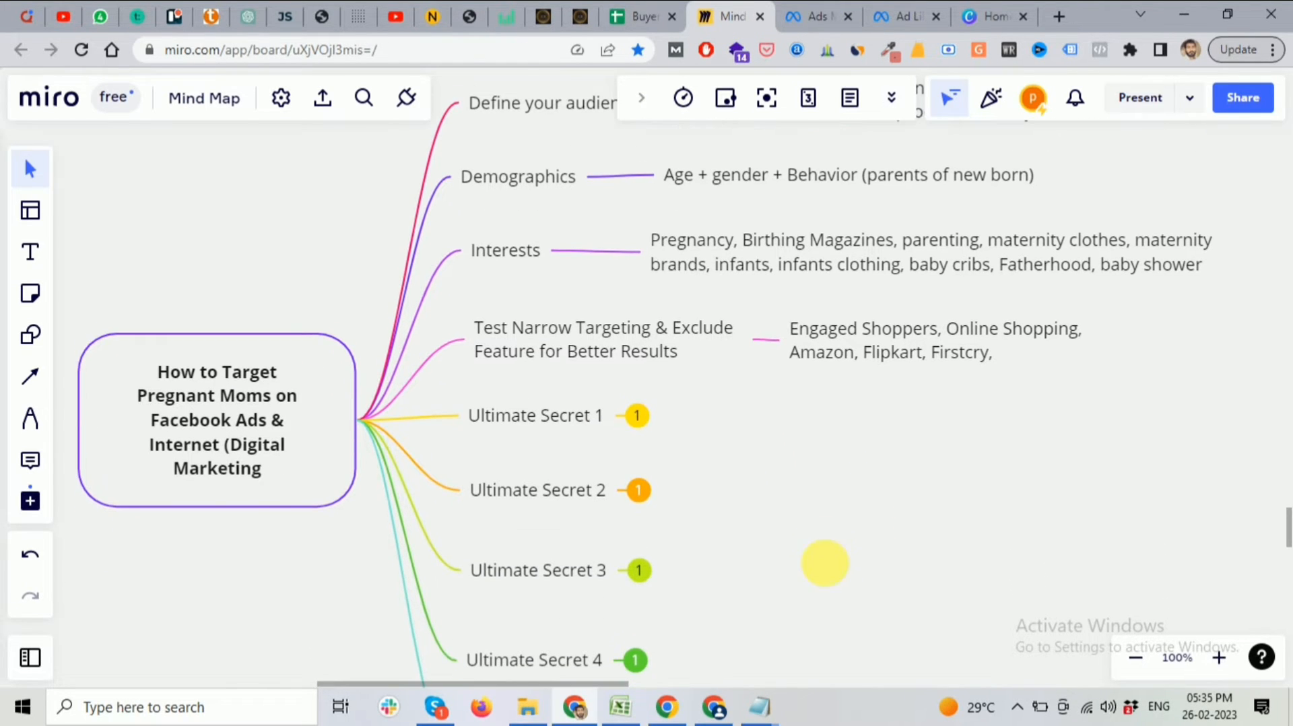
scroll(825, 563, down, 2)
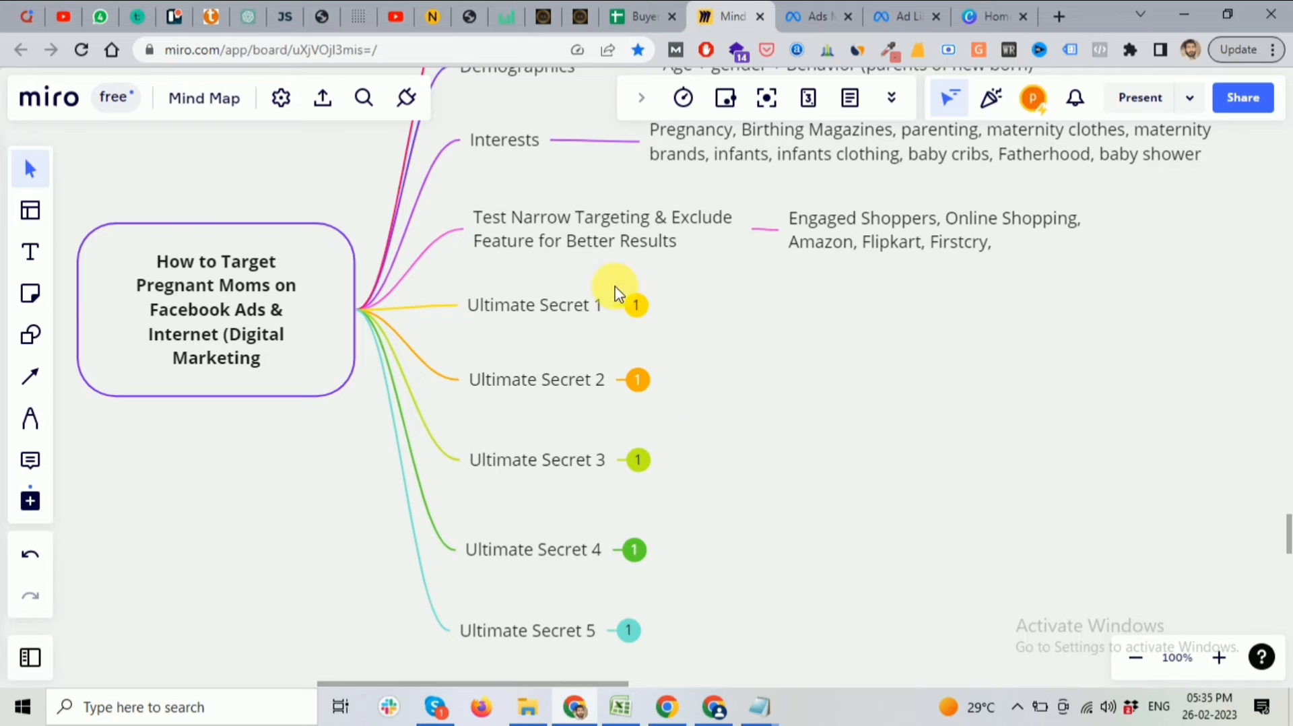
click(638, 308)
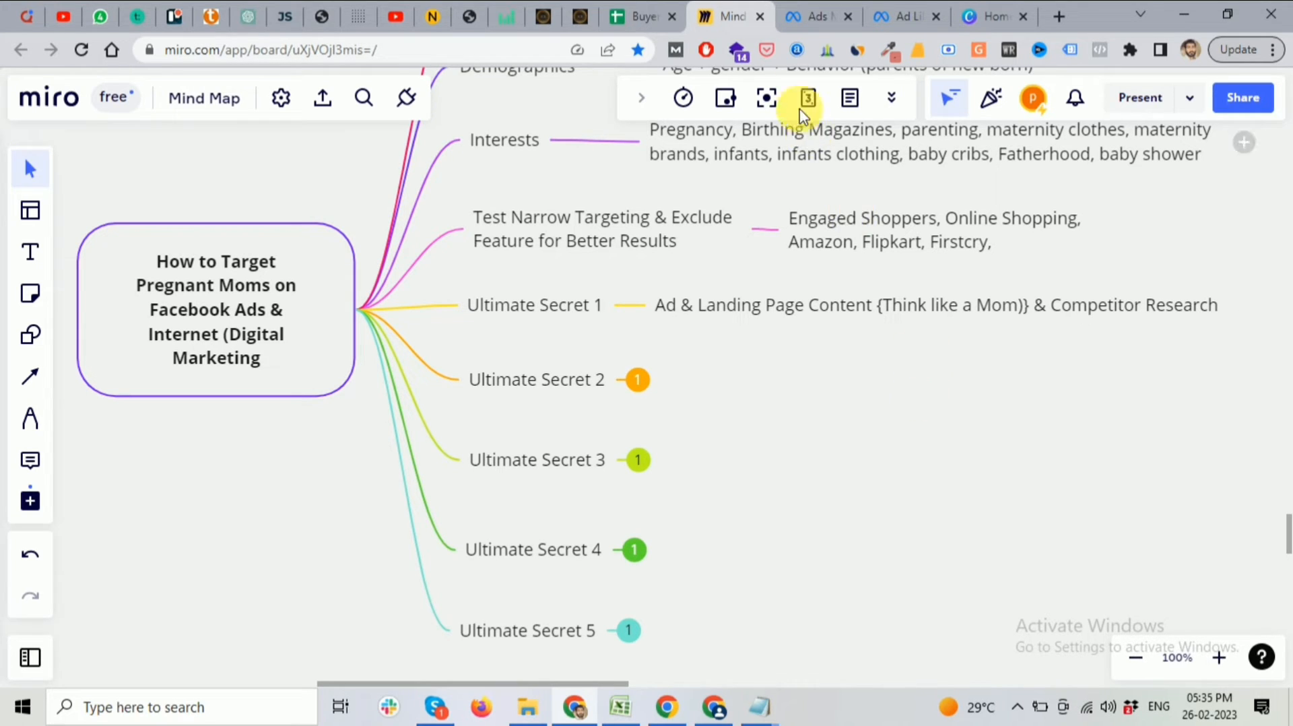
Switch to the Meta Ad Library, examine the Mother Sparsh ads in the "diaper" search, and return to the Miro mind map.
click(810, 19)
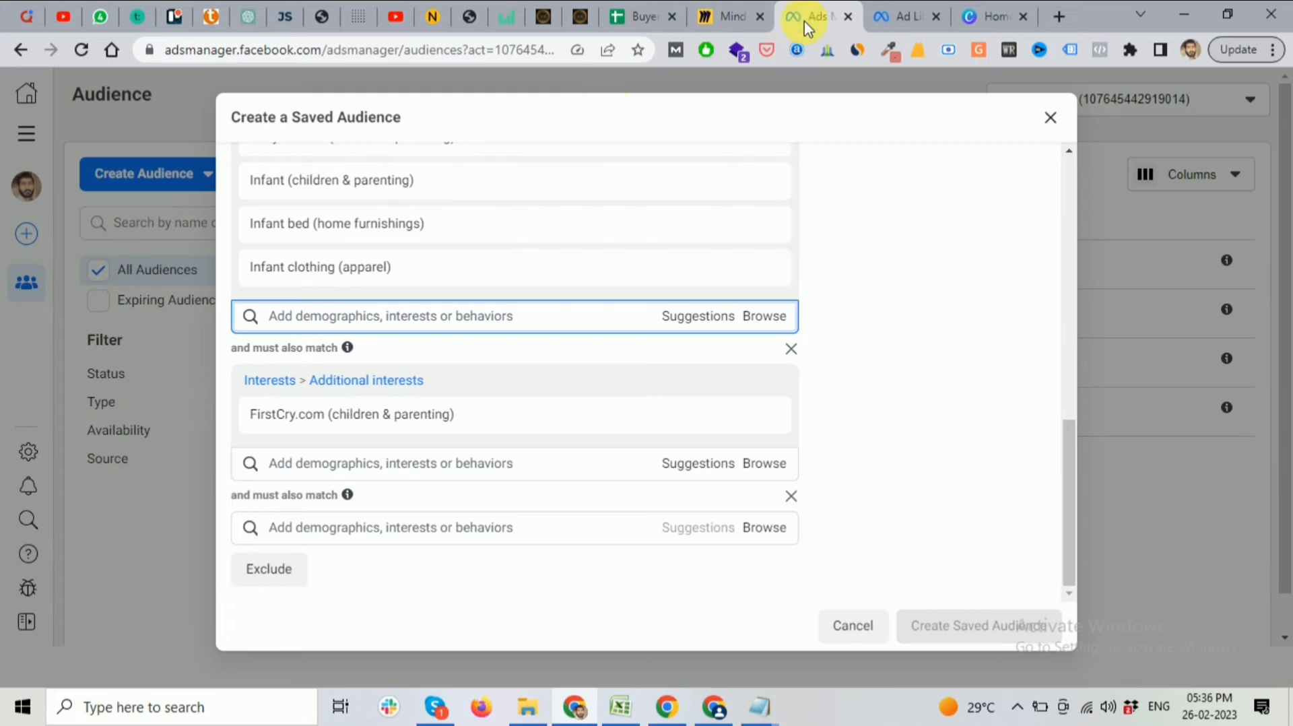
click(896, 18)
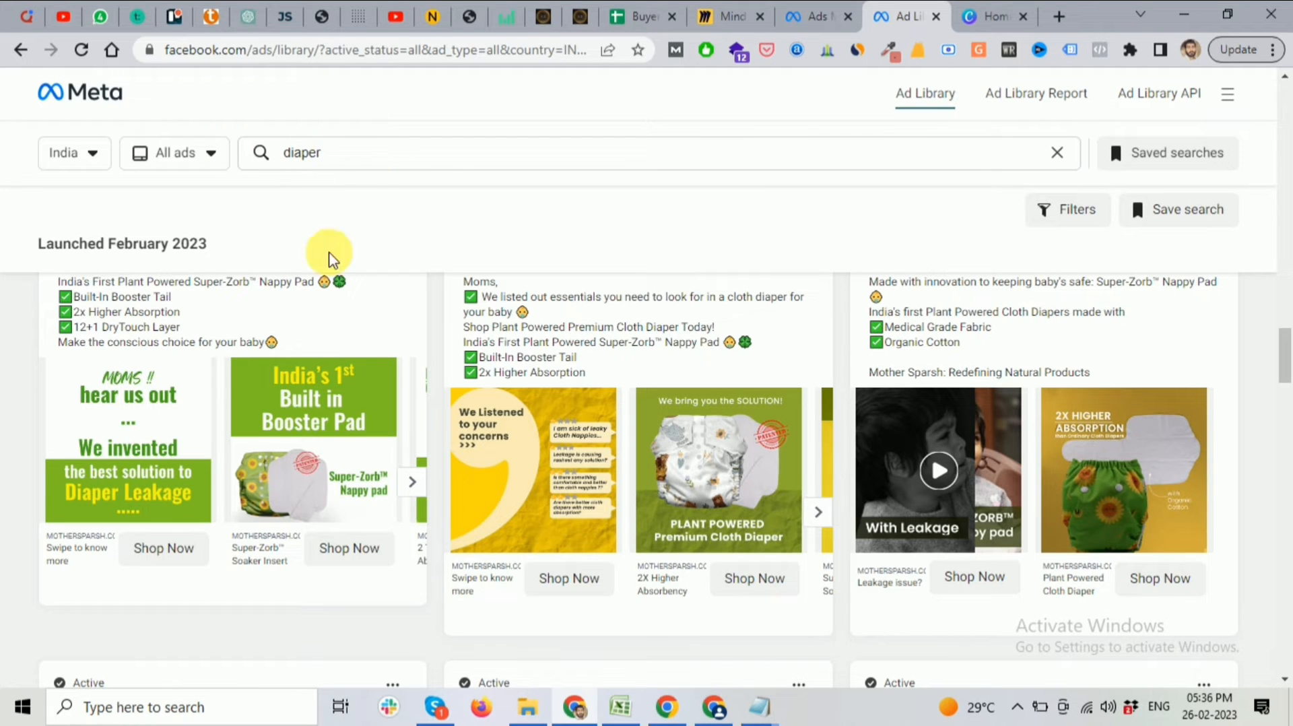
scroll(1288, 369, up, 1)
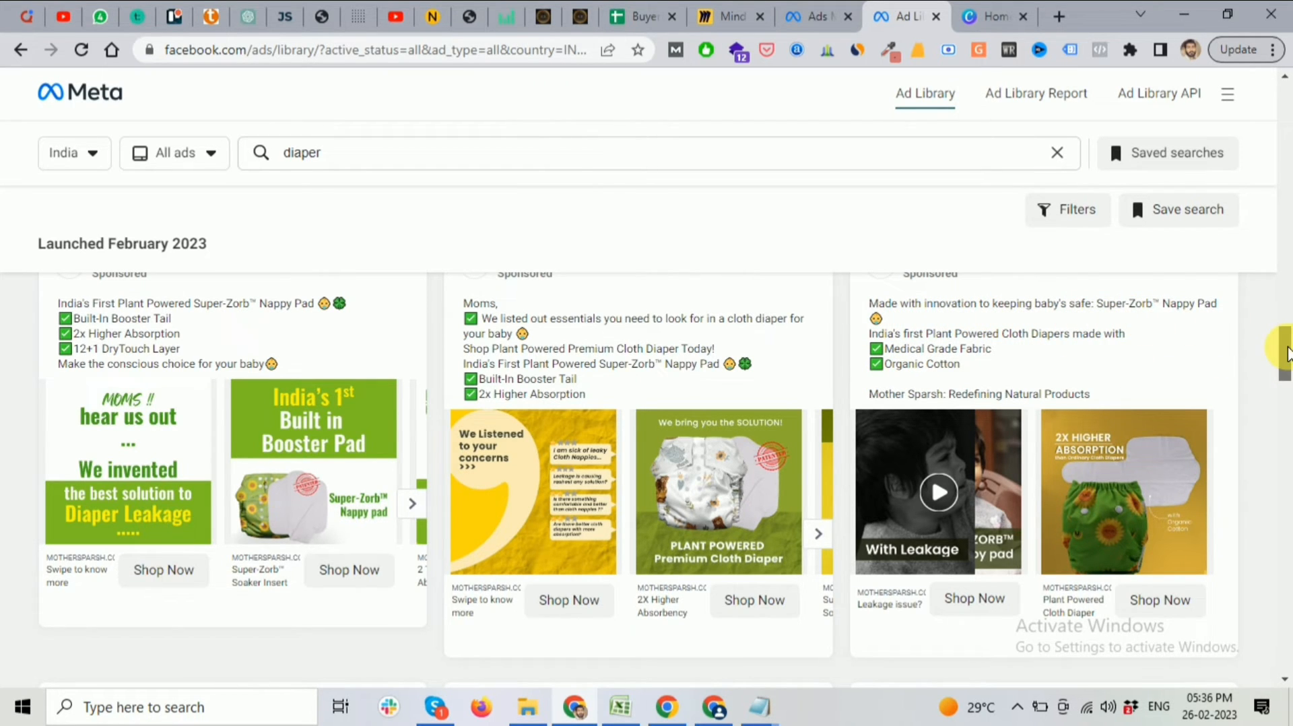
drag(1287, 356, 1287, 402)
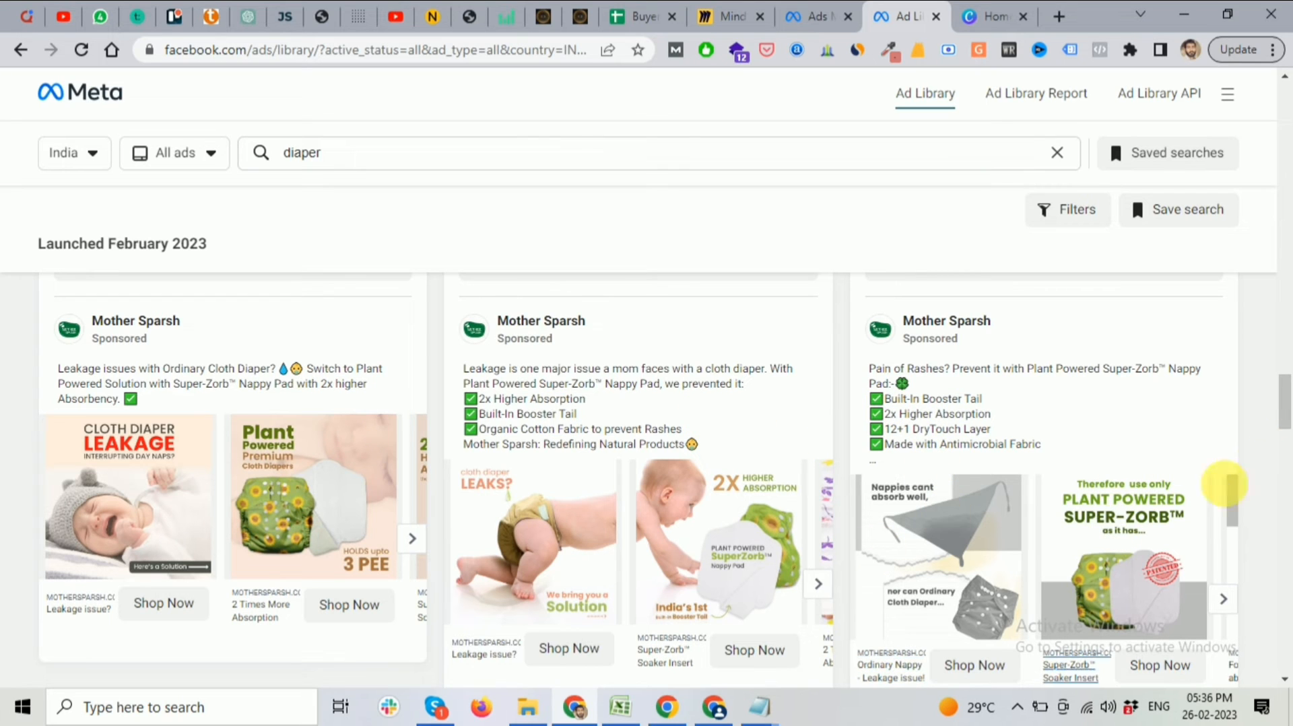
scroll(1273, 418, down, 1)
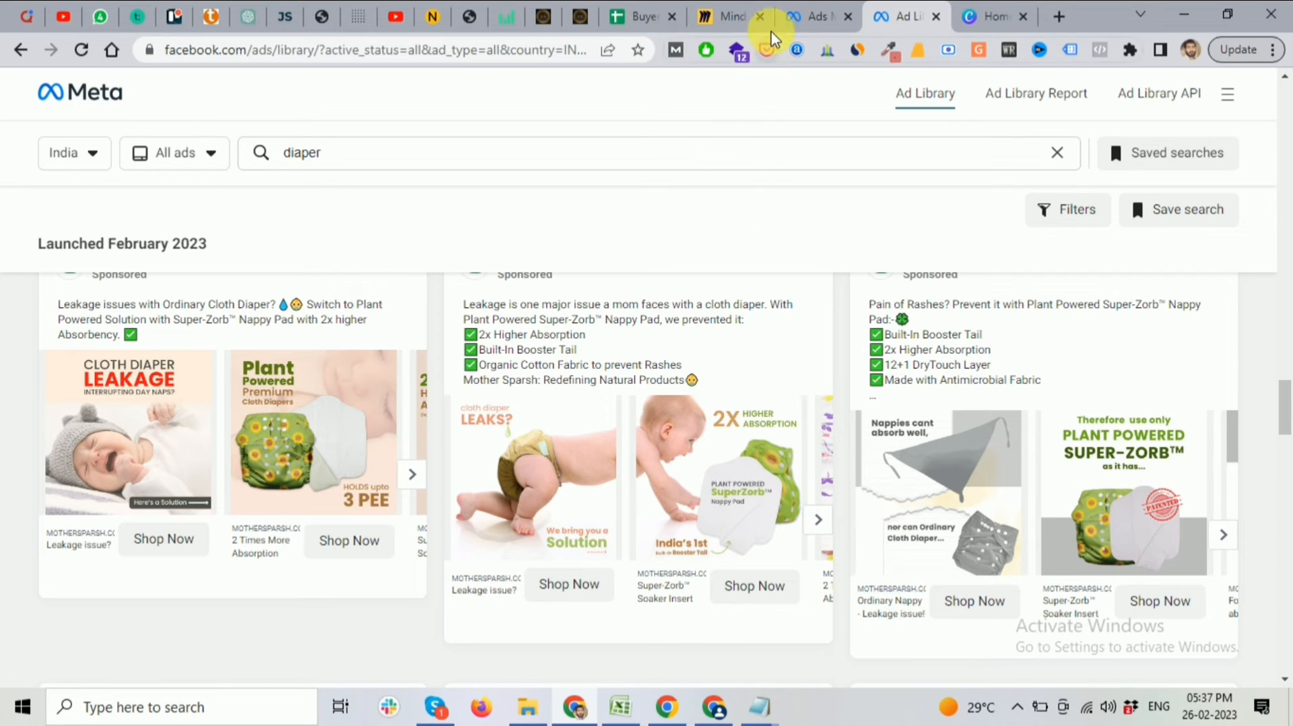
click(728, 16)
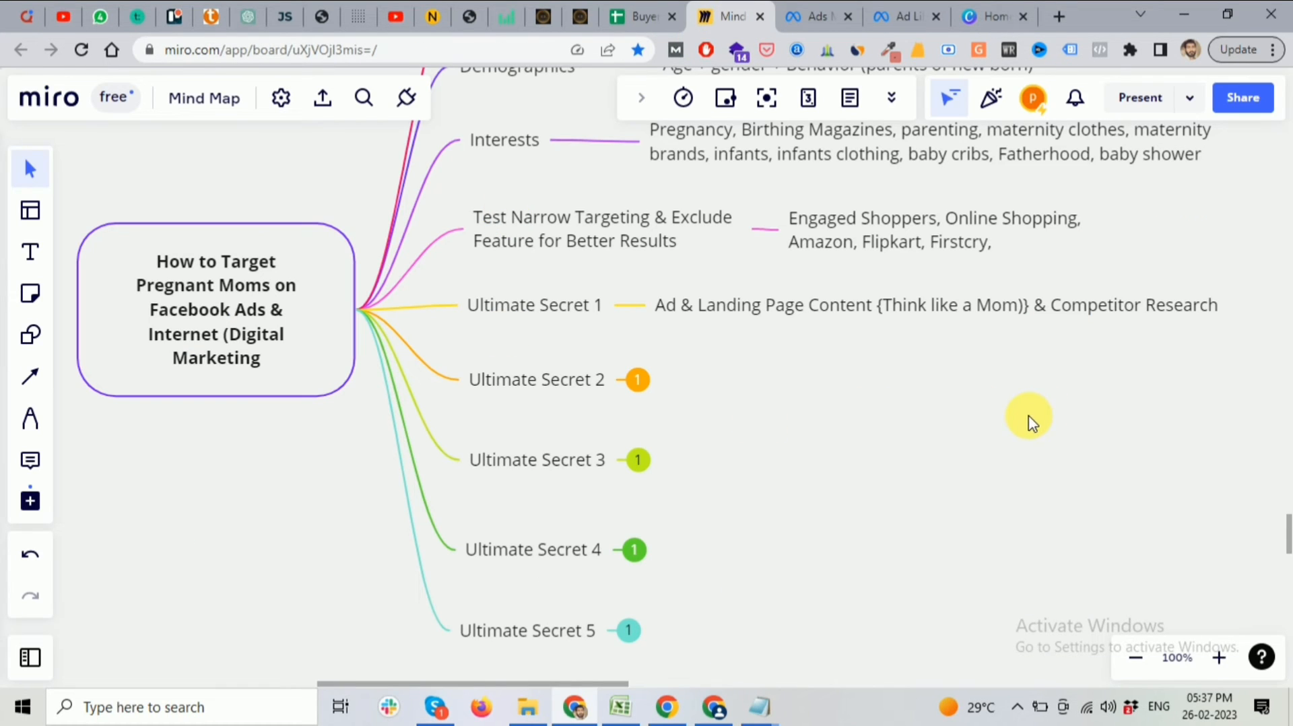